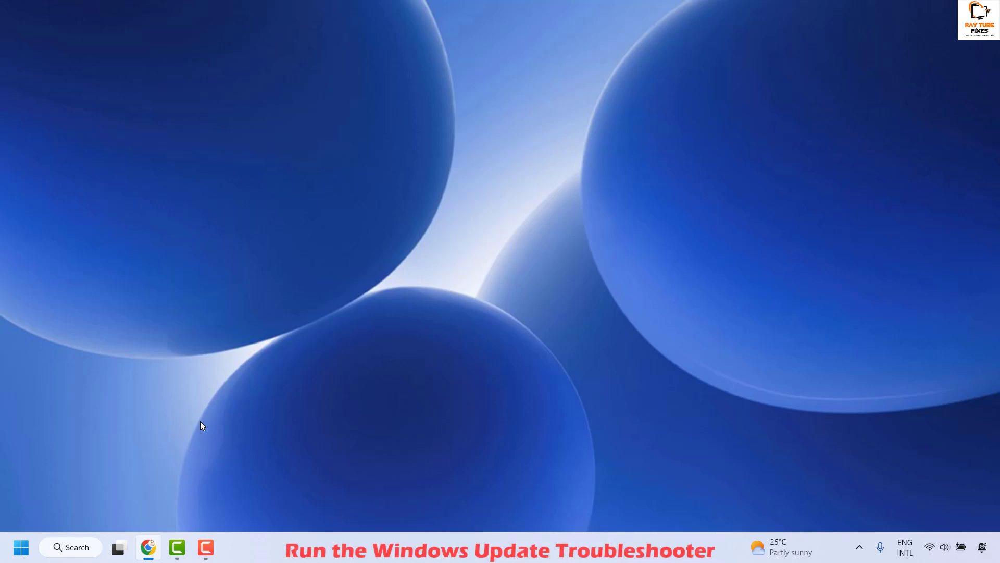
# Open Settings from the Win+X menu and go to System > Troubleshoot
pyautogui.rightClick(14, 551)
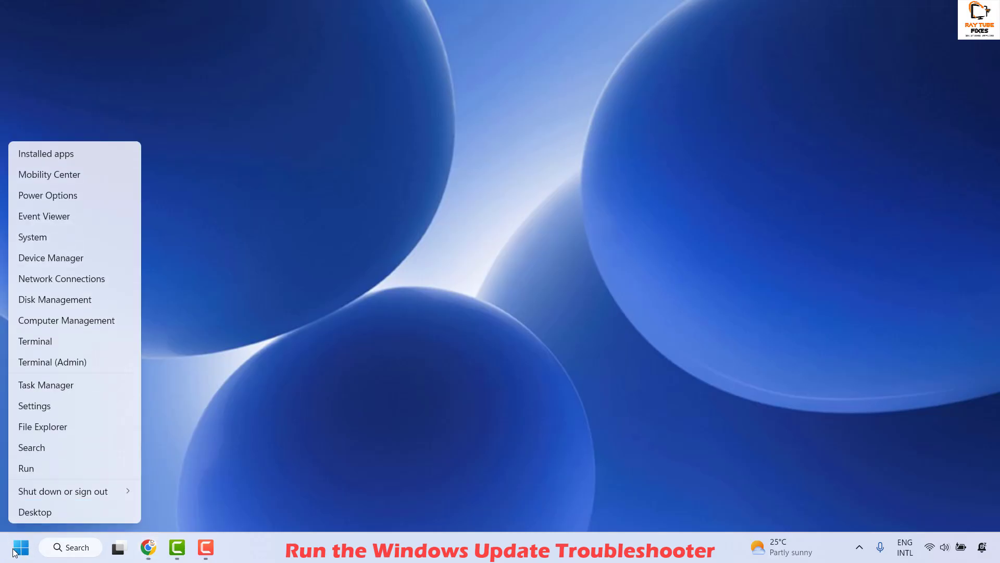
pyautogui.click(60, 405)
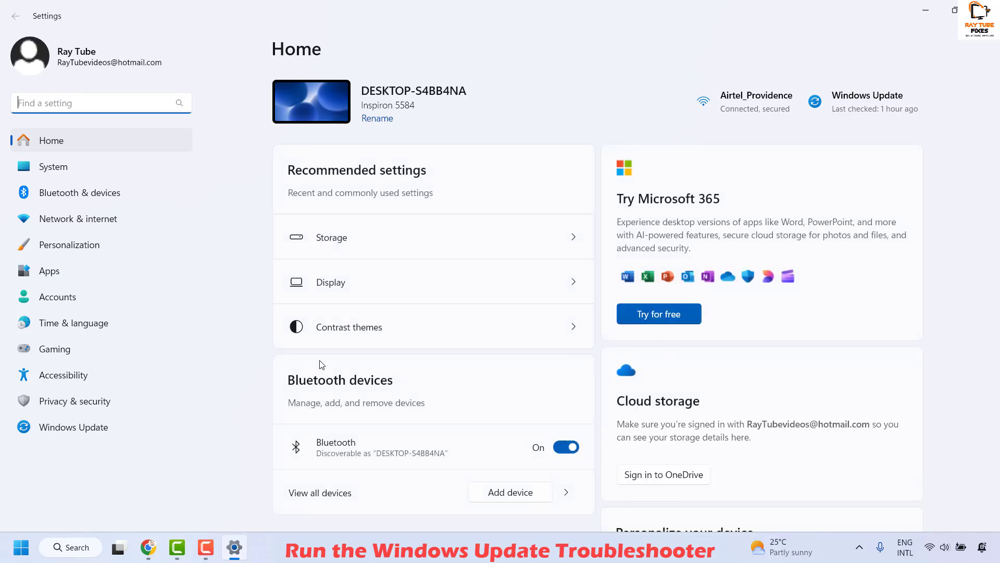
pyautogui.click(50, 165)
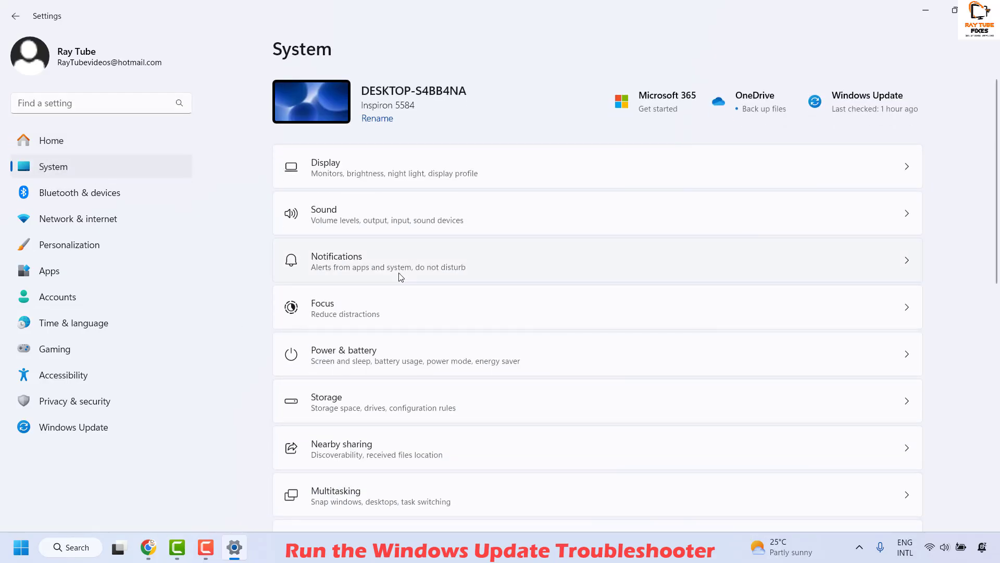
pyautogui.scroll(-3, 406, 338)
pyautogui.scroll(-2, 413, 401)
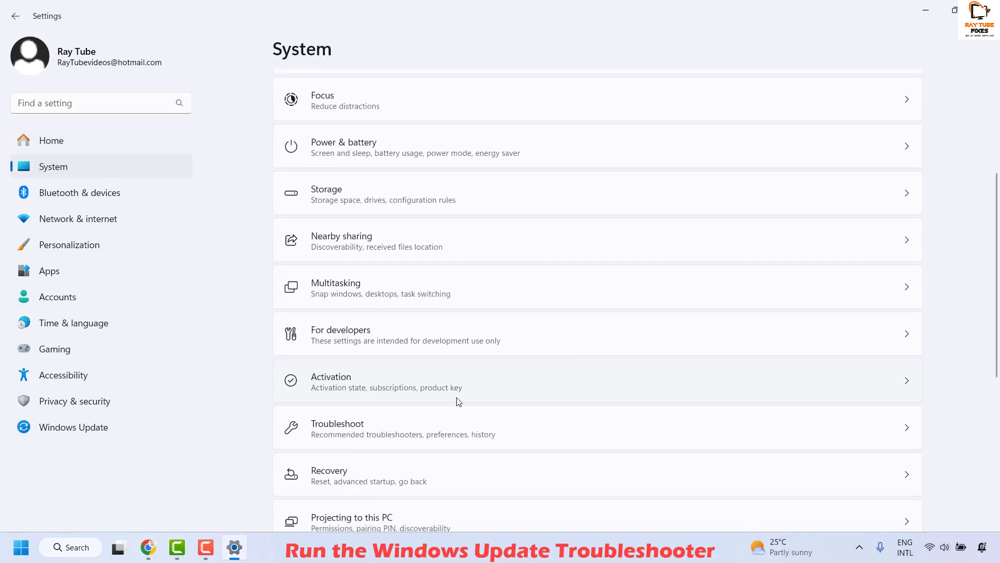
pyautogui.click(397, 434)
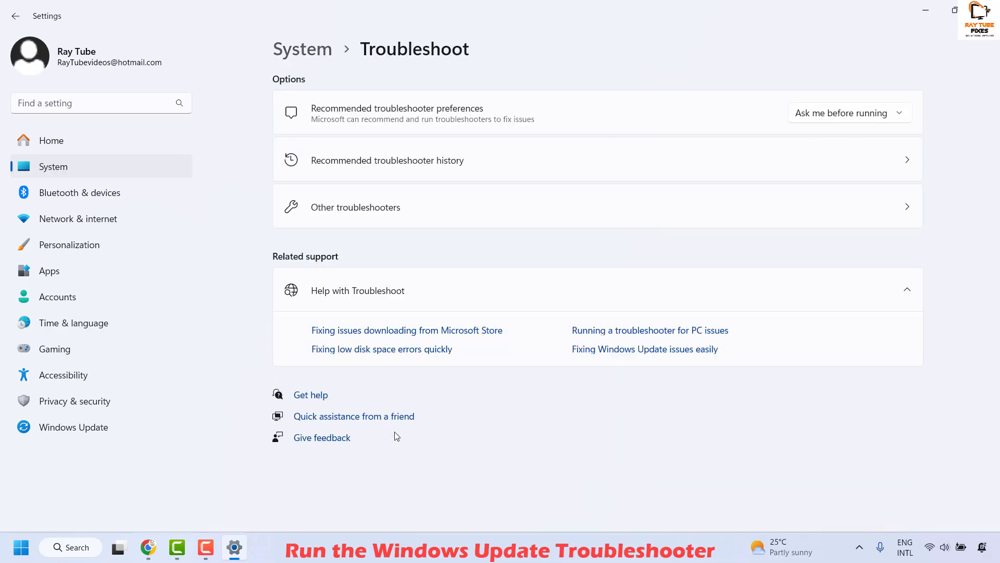
# Run the Windows Update troubleshooter from Other troubleshooters, then close it and Settings
pyautogui.click(405, 213)
pyautogui.scroll(-3, 413, 229)
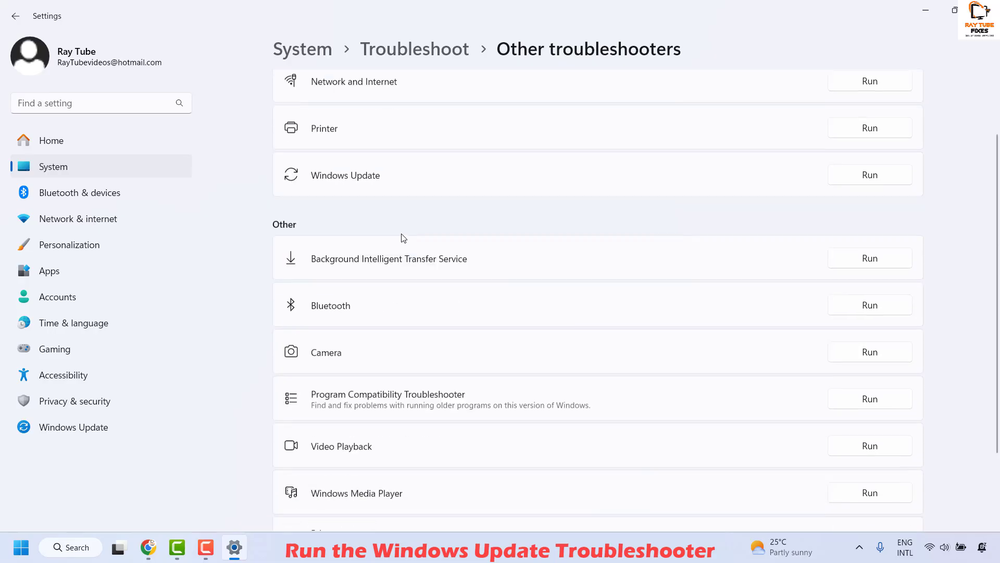
pyautogui.scroll(-1, 370, 369)
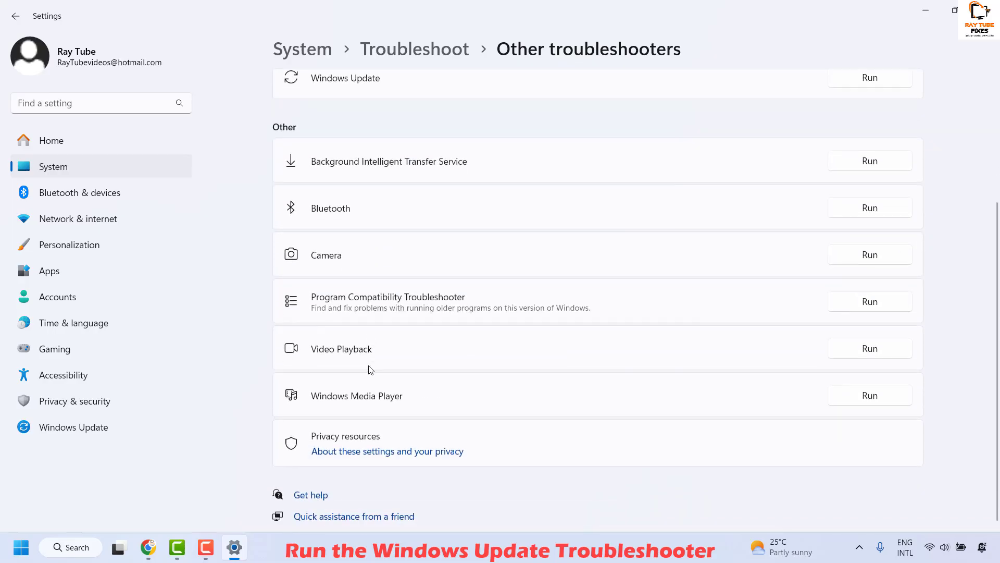
pyautogui.scroll(4, 370, 370)
pyautogui.click(837, 261)
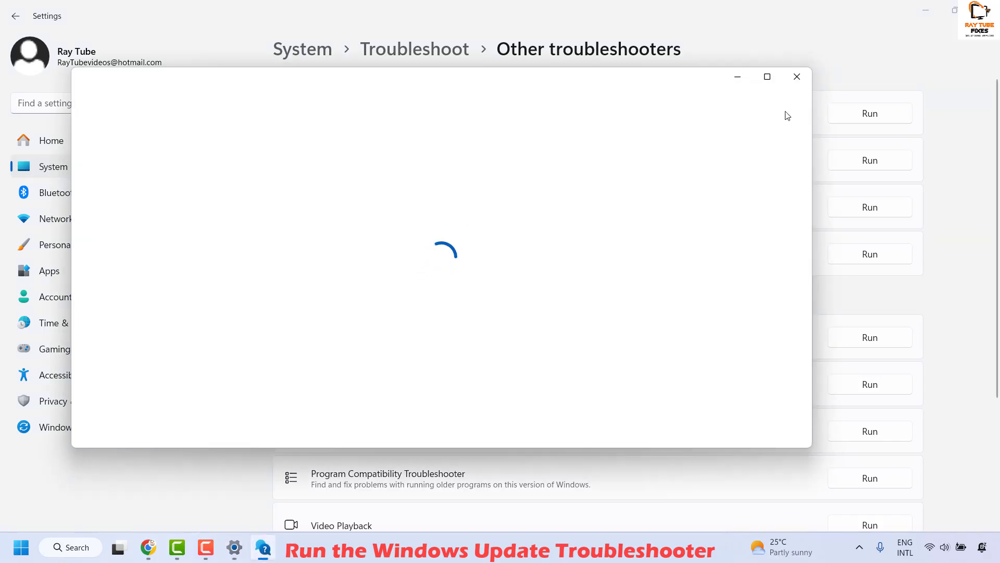
pyautogui.click(797, 76)
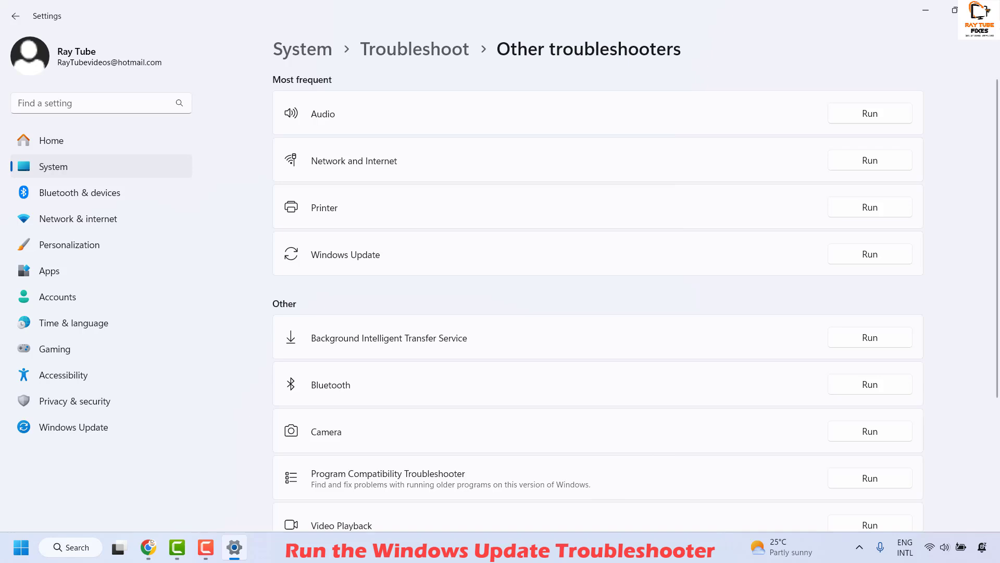
pyautogui.hotkey('alt', 'F4')
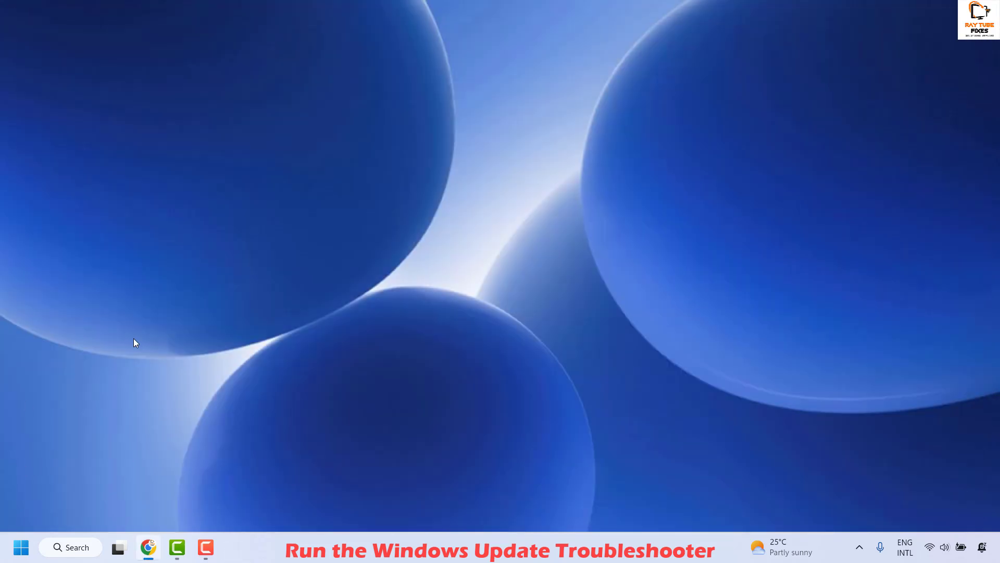
# Open Settings from the Win+X menu and run Check for updates on the Windows Update page
pyautogui.rightClick(26, 552)
pyautogui.click(61, 405)
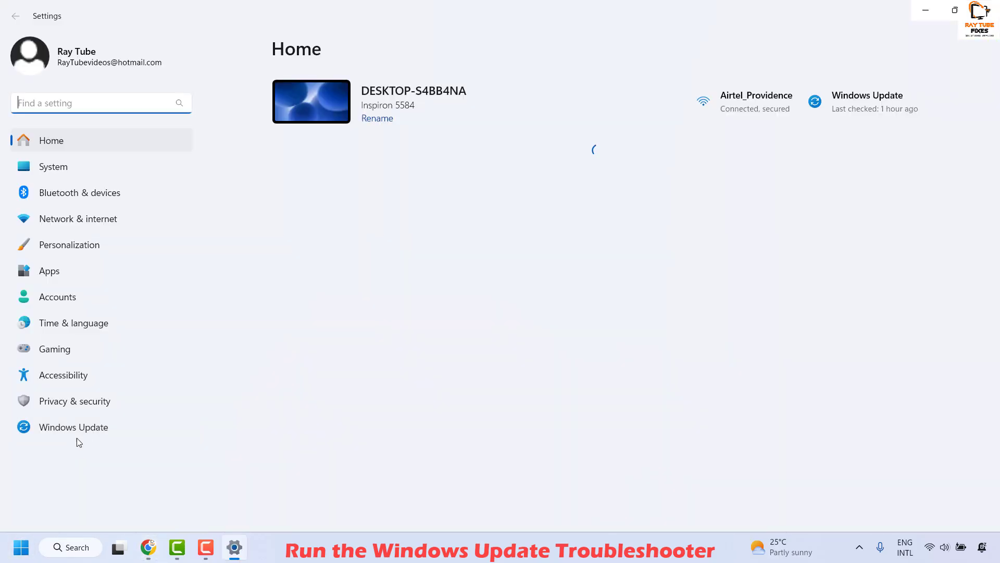
pyautogui.click(79, 432)
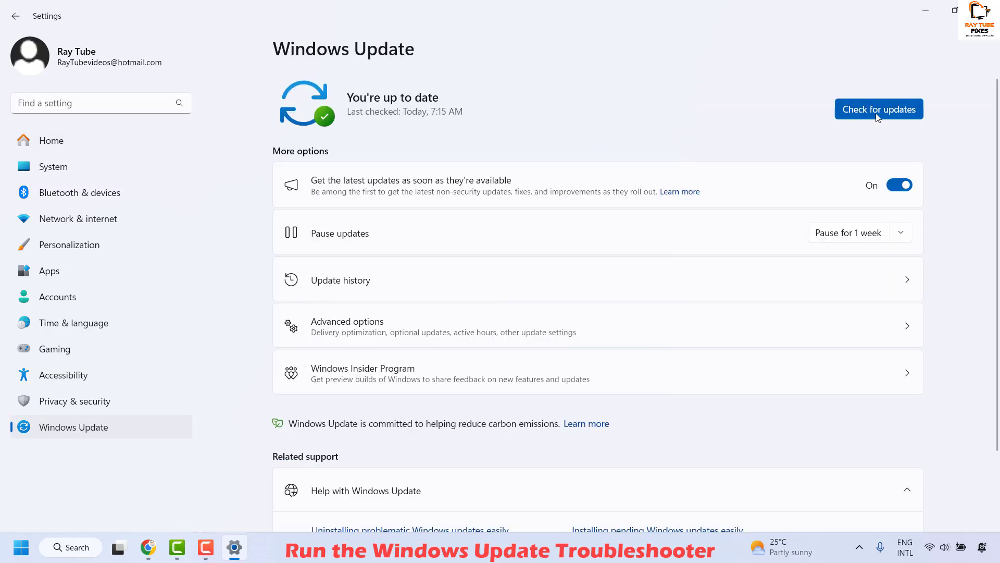
pyautogui.click(878, 113)
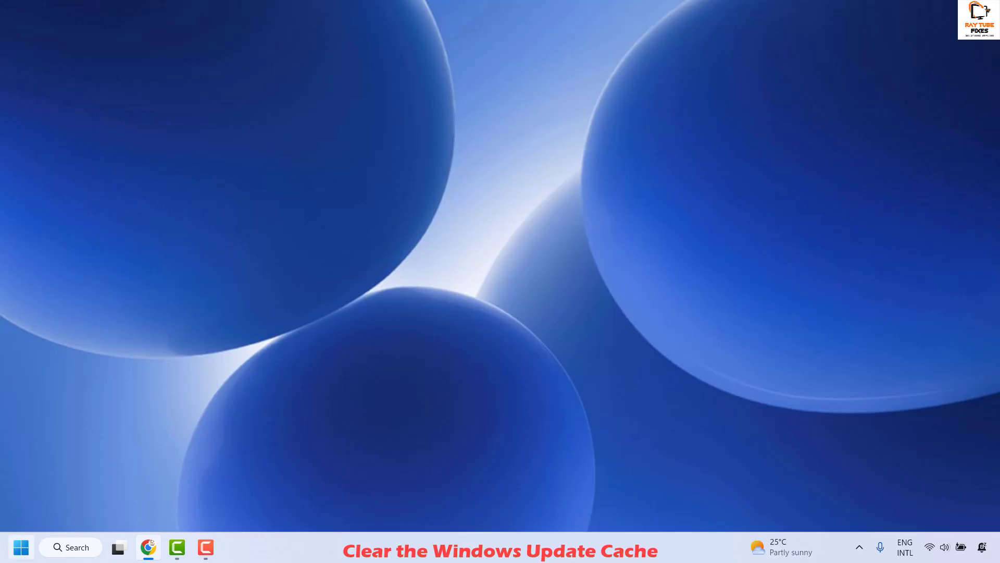
# Launch the Services console by running services.msc from the Run dialog
pyautogui.rightClick(12, 555)
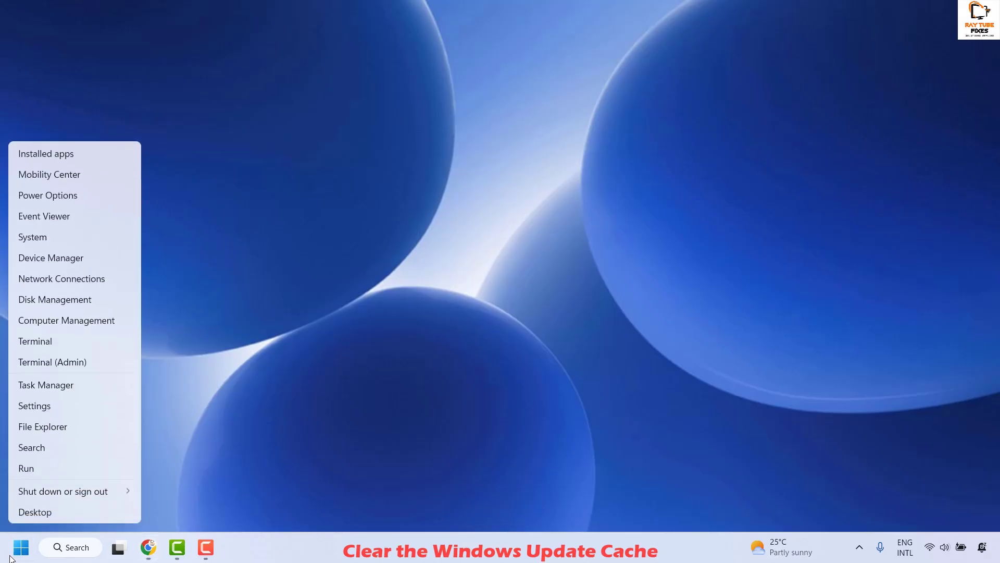
pyautogui.click(43, 467)
pyautogui.write('ser')
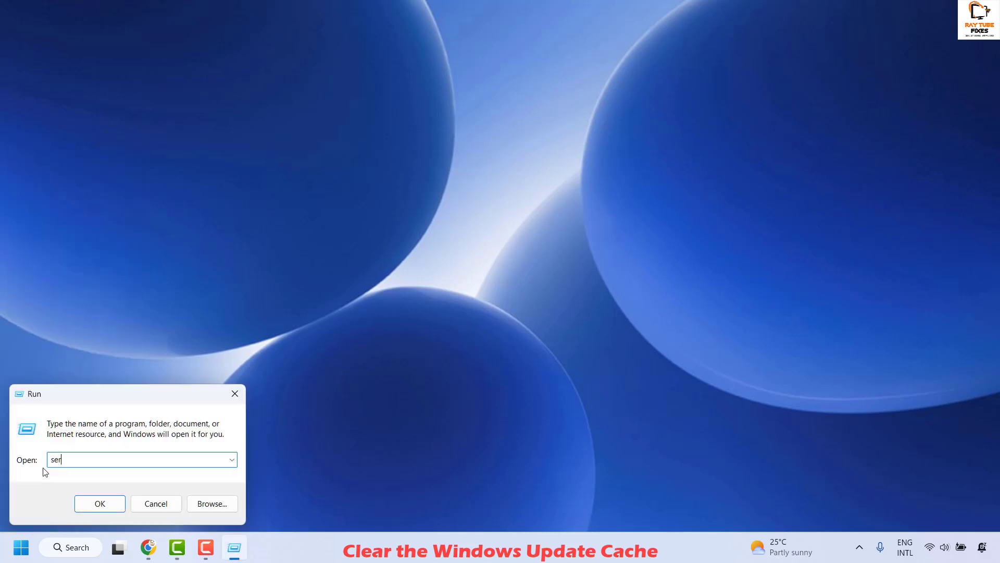
pyautogui.write('vices.msc')
pyautogui.press('Return')
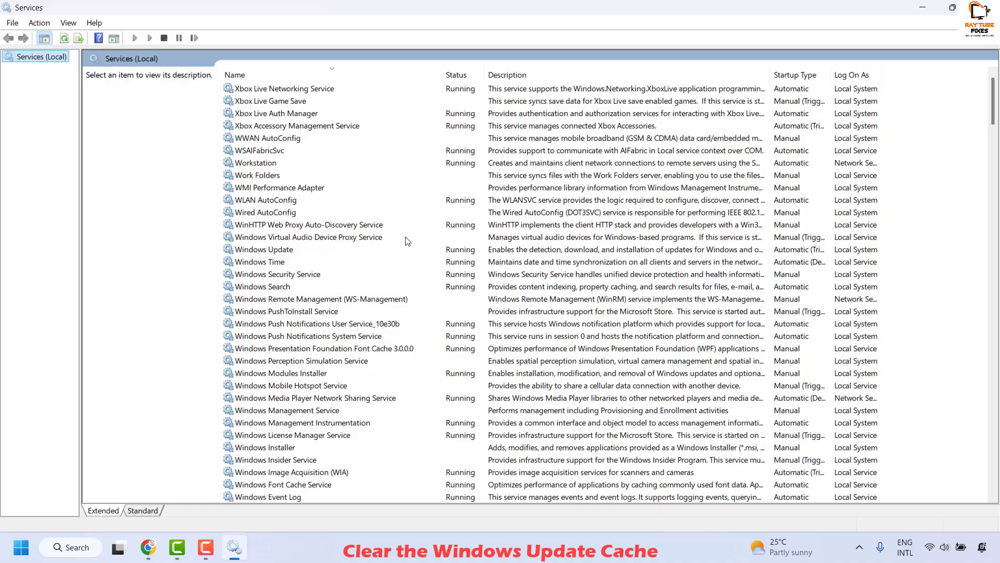
# Stop the Windows Update service from its Properties dialog and close it with OK
pyautogui.click(276, 225)
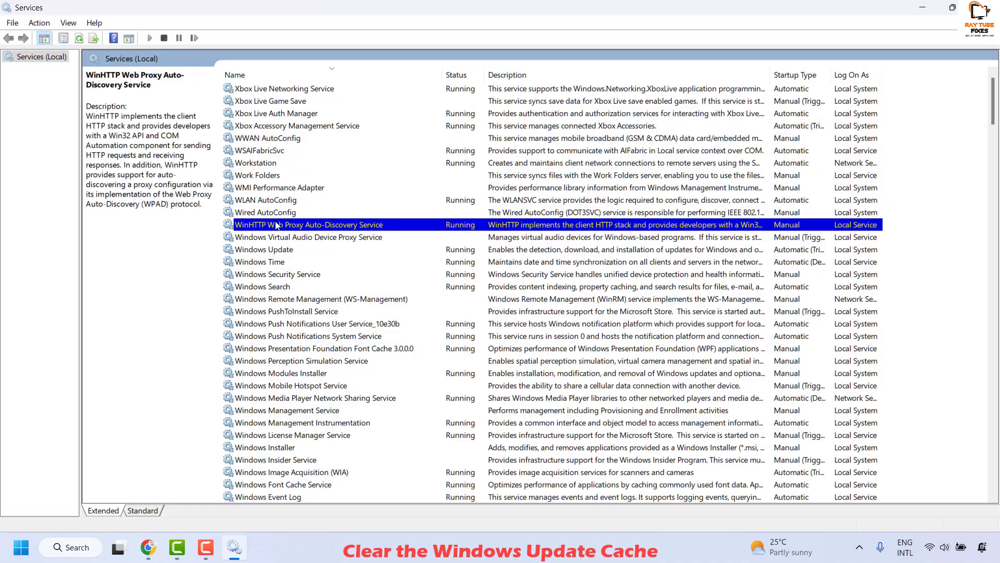
pyautogui.press('Down')
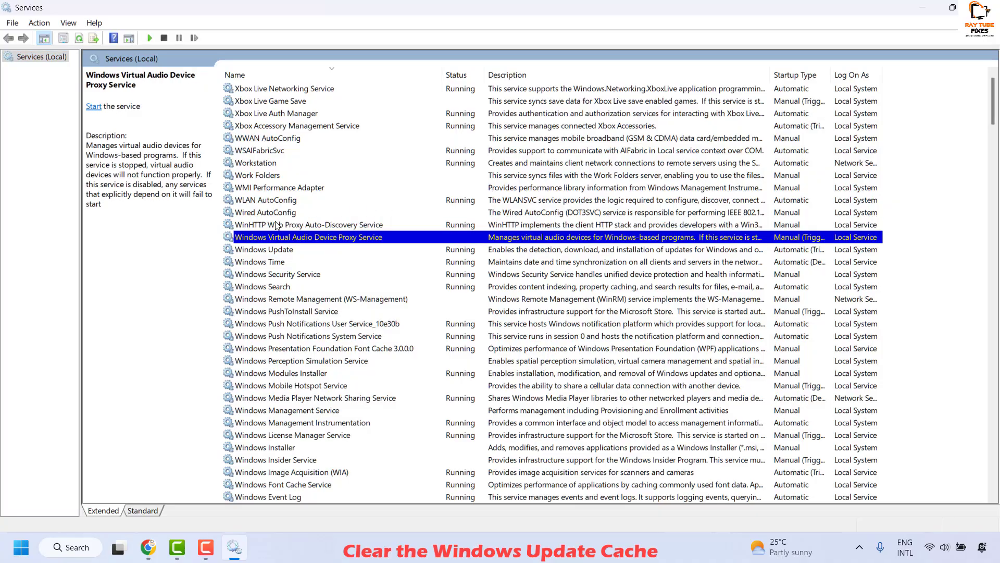
pyautogui.rightClick(279, 251)
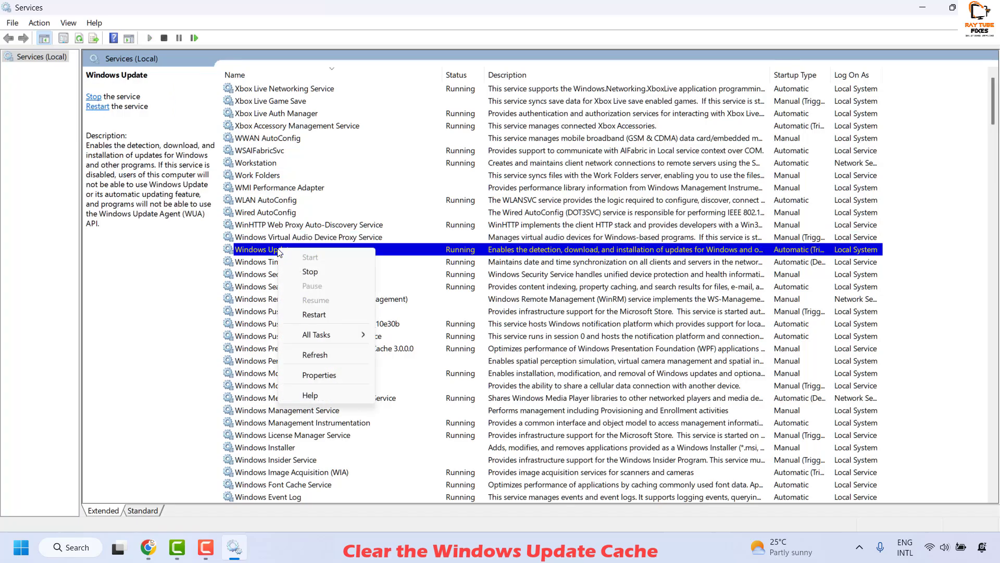
pyautogui.click(319, 375)
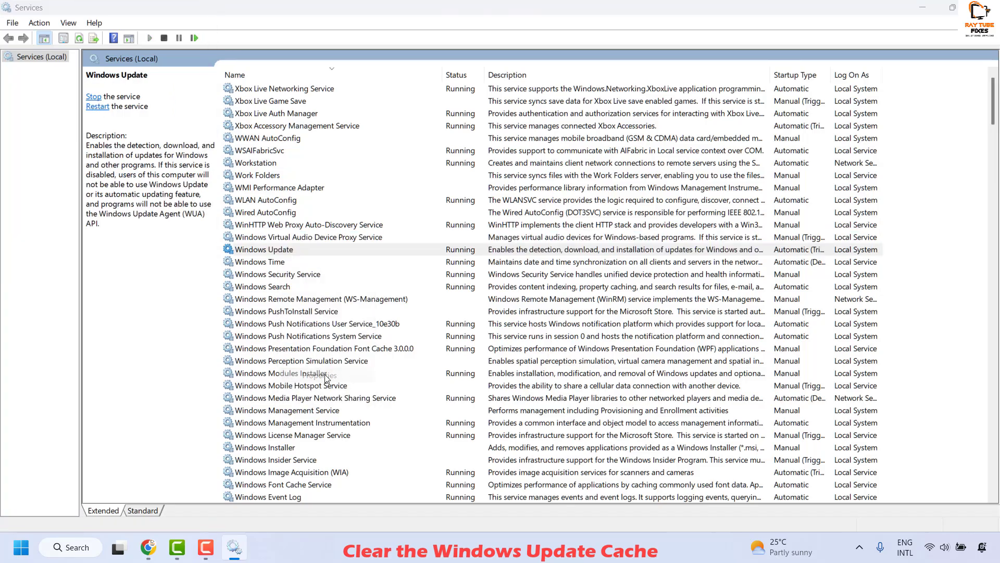
pyautogui.click(468, 319)
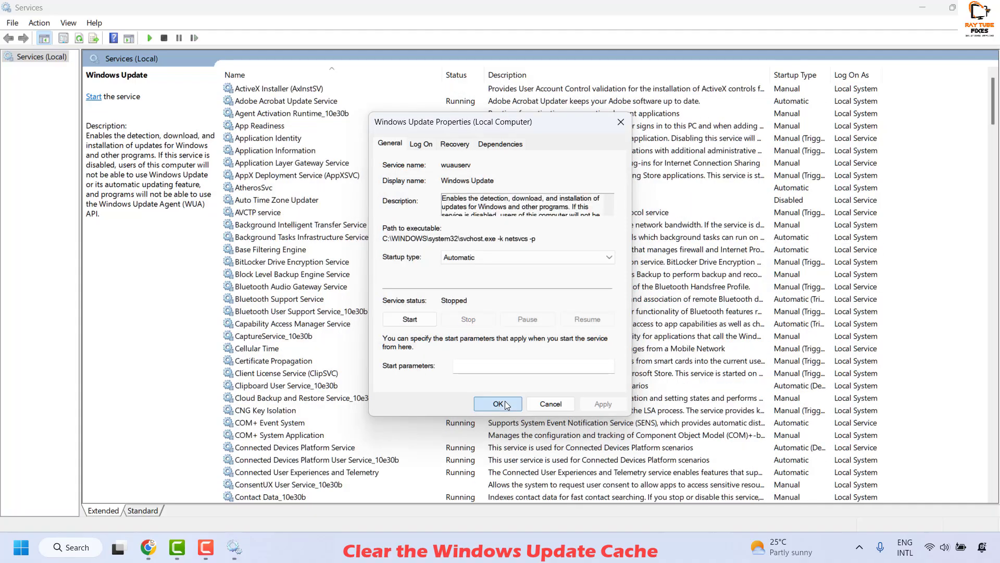
pyautogui.click(498, 404)
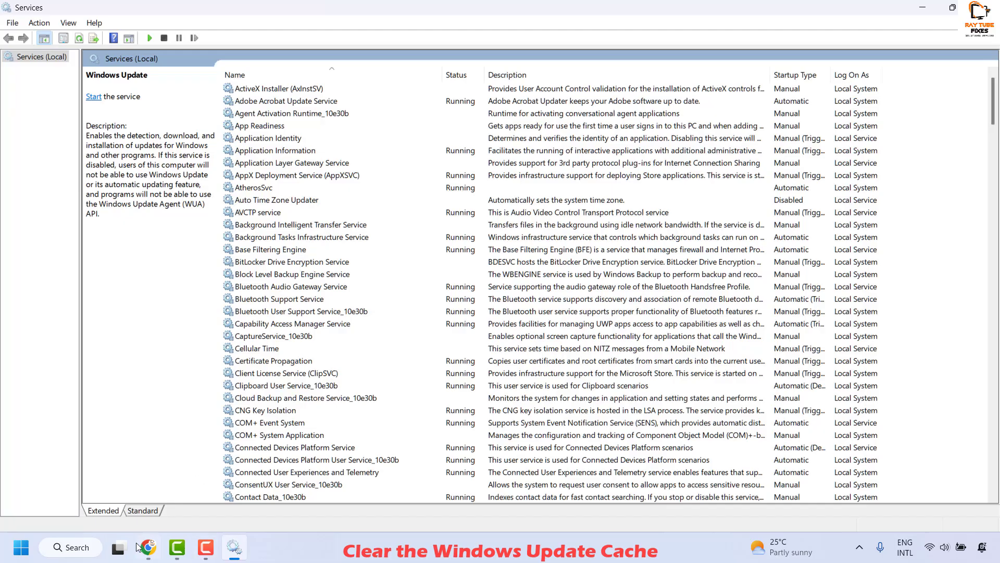
# Navigate File Explorer to the C:\Windows\SoftwareDistribution folder
pyautogui.rightClick(14, 556)
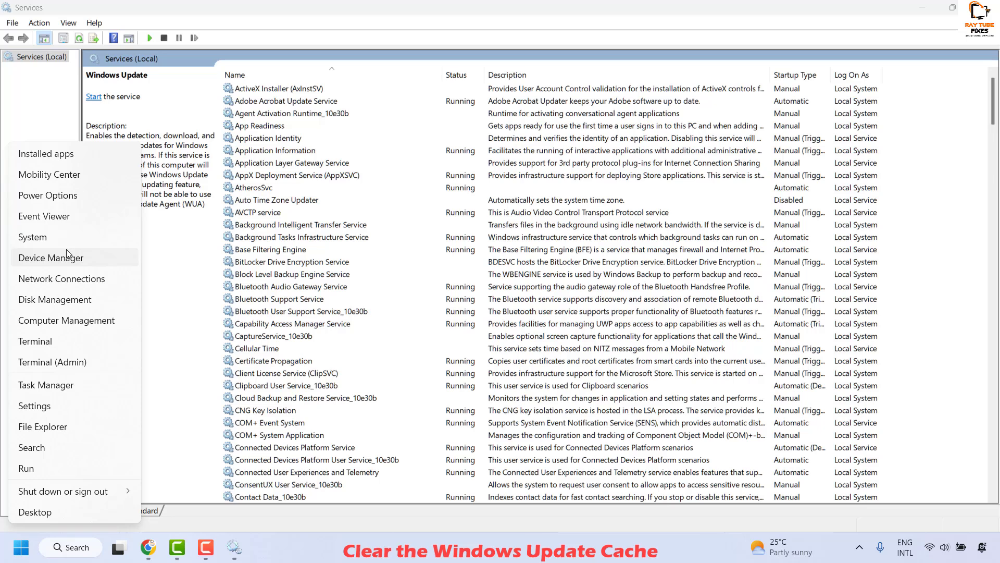
pyautogui.click(108, 447)
pyautogui.press('super+e')
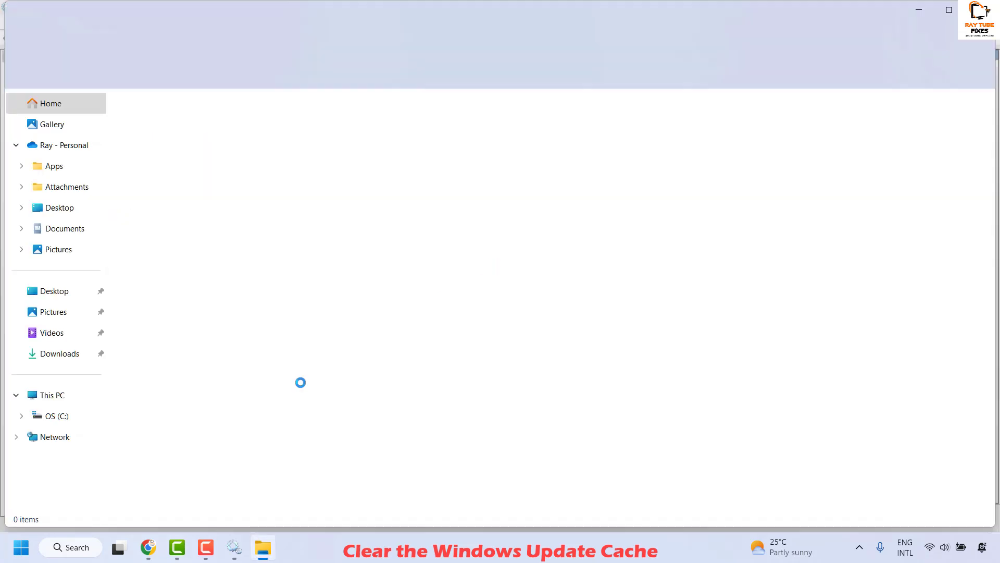
pyautogui.click(63, 425)
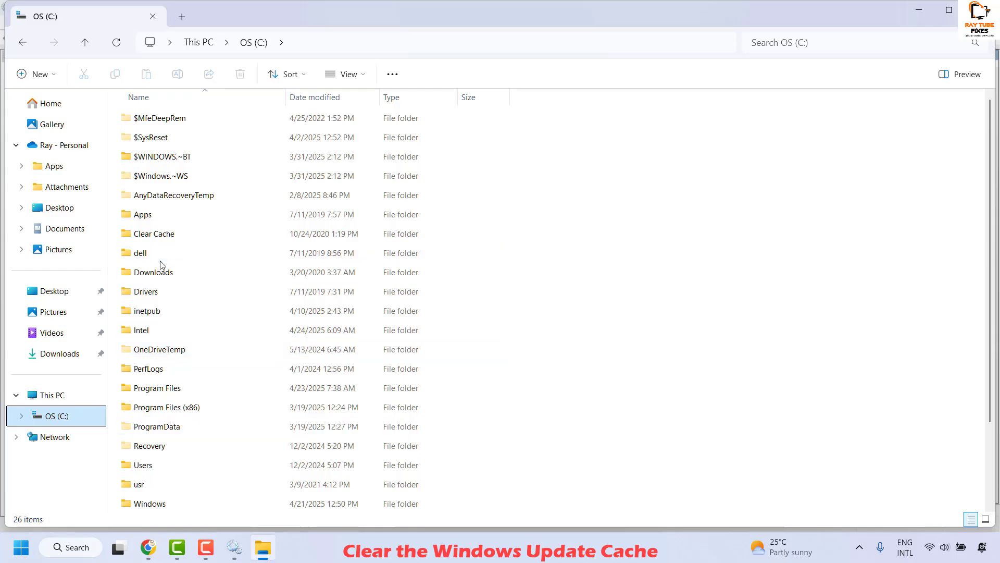
pyautogui.click(161, 313)
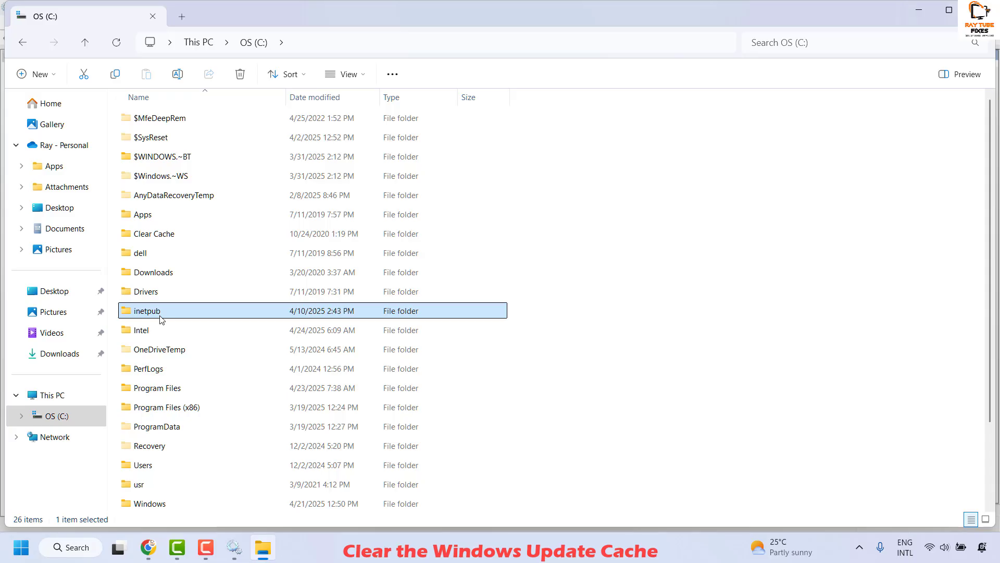
pyautogui.scroll(-2, 161, 319)
pyautogui.press('w')
pyautogui.doubleClick(167, 407)
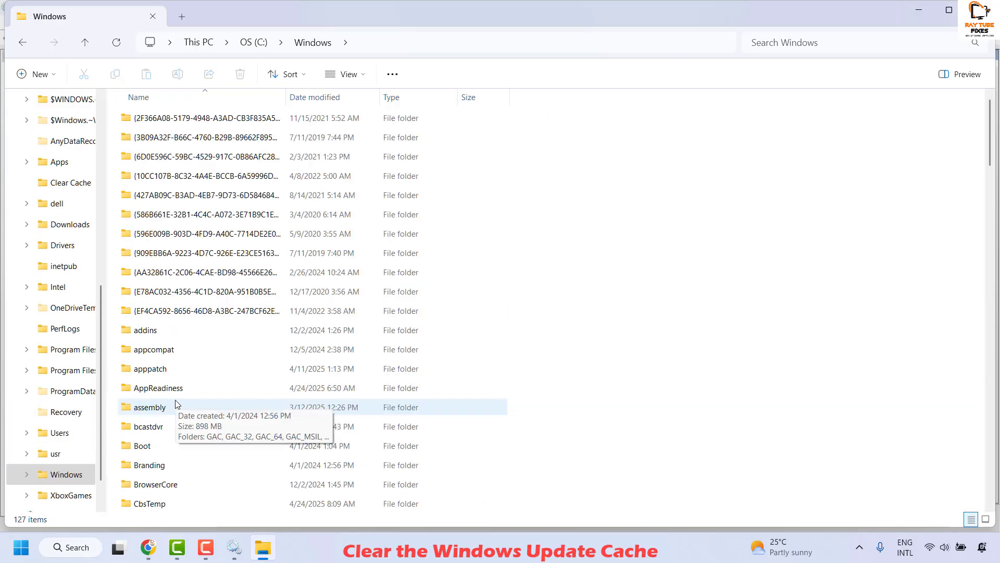
pyautogui.click(175, 402)
pyautogui.write('software')
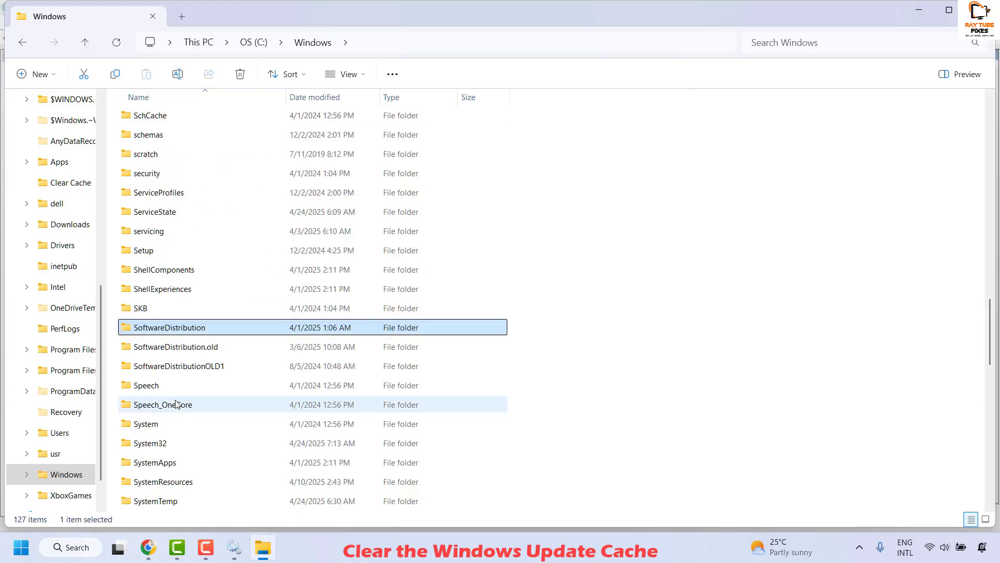
pyautogui.doubleClick(178, 327)
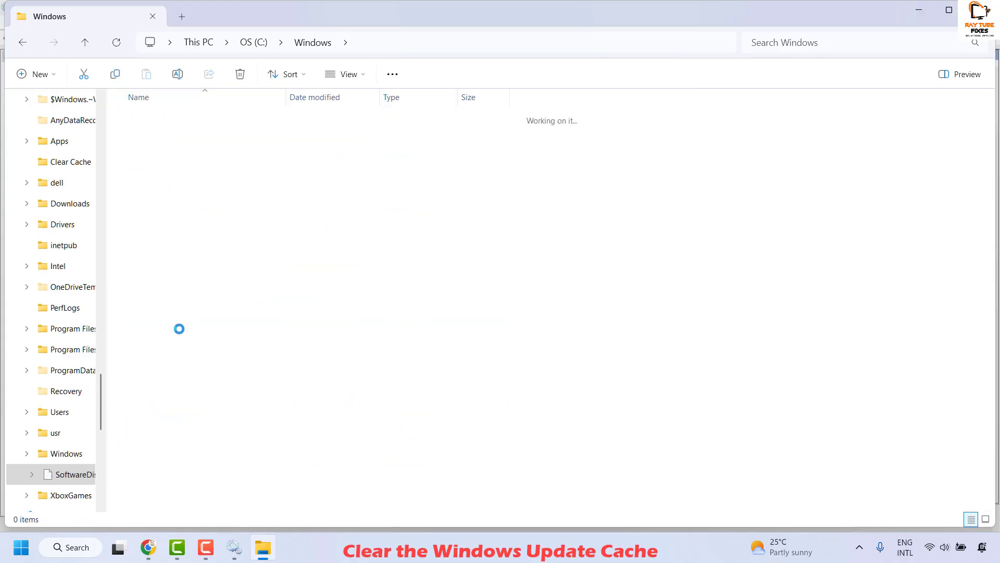
# Permanently delete all five items, skipping the admin-protected file for all, then close Explorer
pyautogui.hotkey('ctrl', 'a')
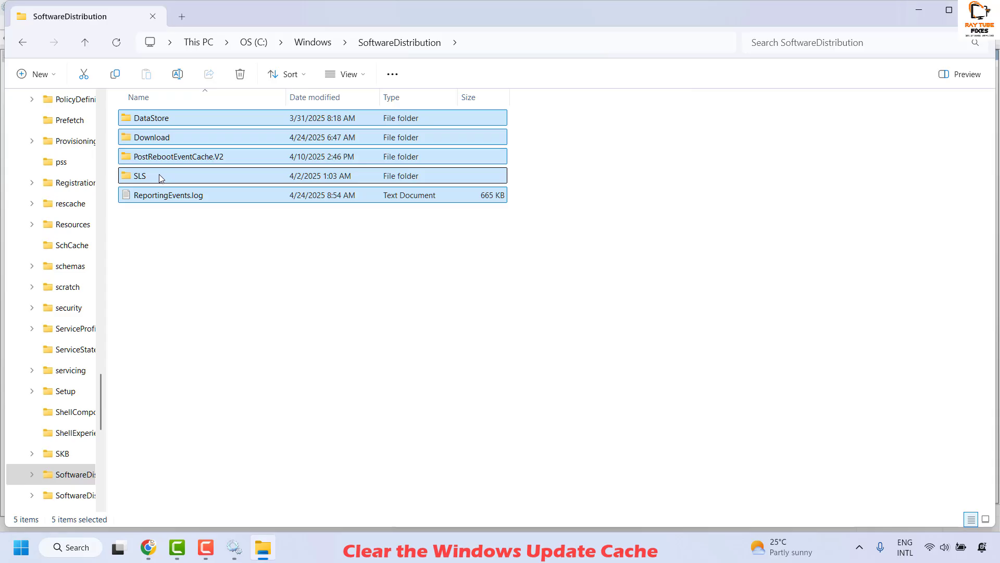
pyautogui.hotkey('shift', 'Delete')
pyautogui.press('Return')
pyautogui.click(163, 226)
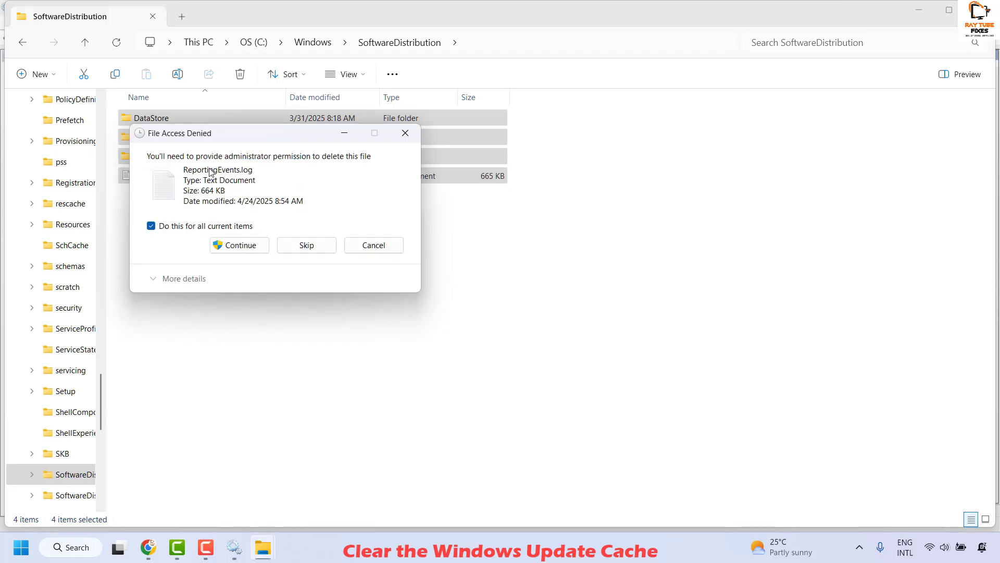
pyautogui.click(315, 250)
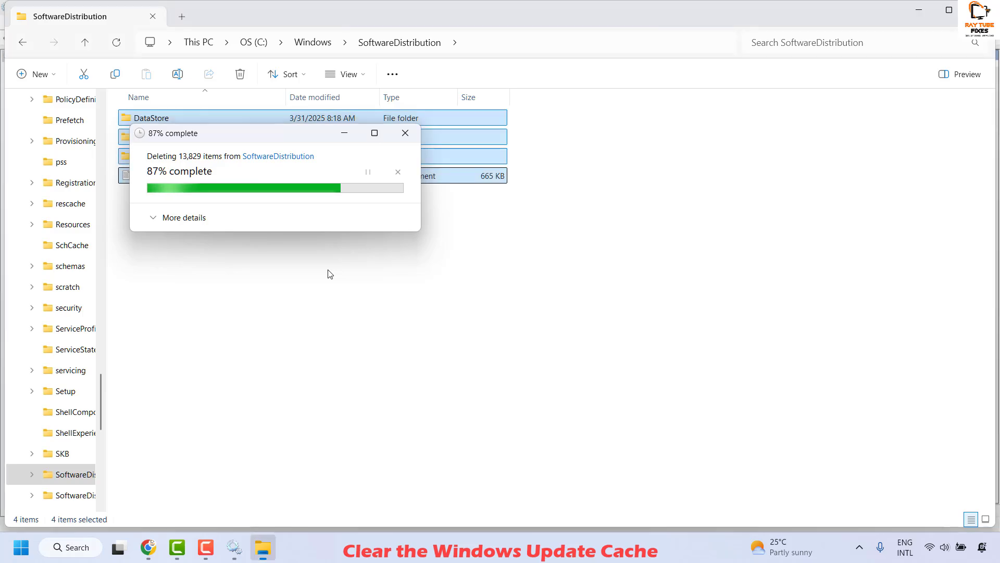
pyautogui.hotkey('alt', 'F4')
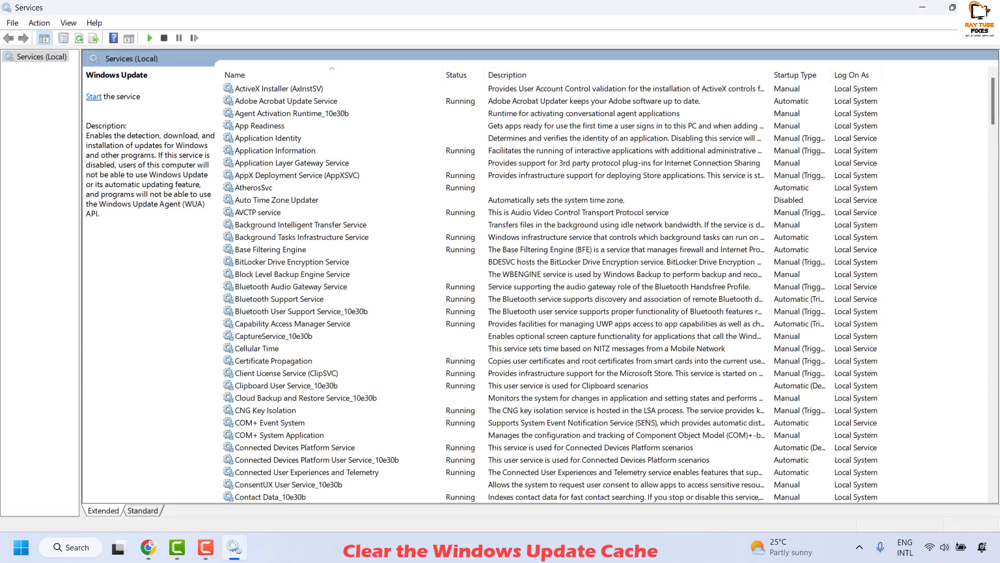
# Start the Windows Update service from its Properties, keeping startup type Automatic, and confirm with OK
pyautogui.click(273, 292)
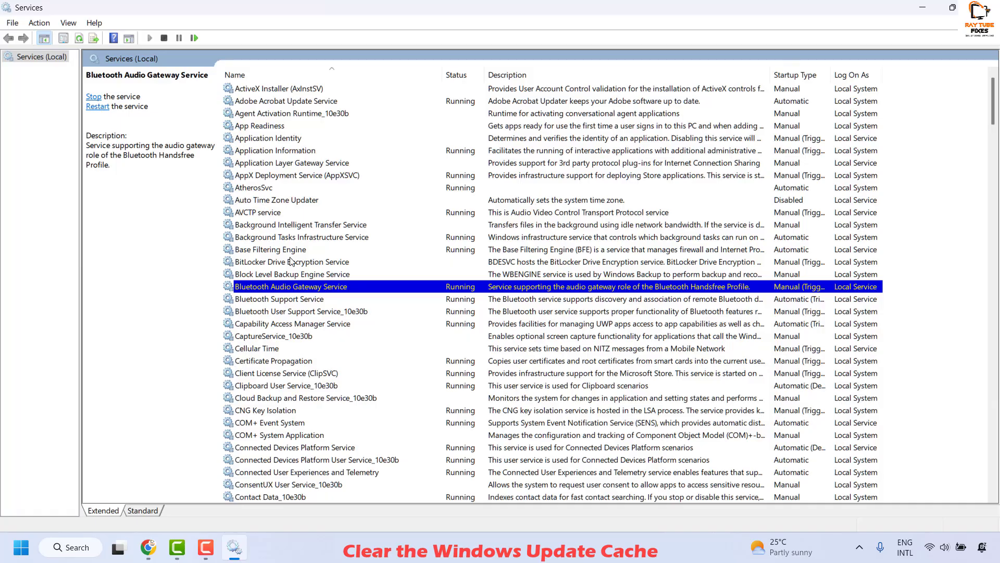
pyautogui.scroll(-1, 291, 261)
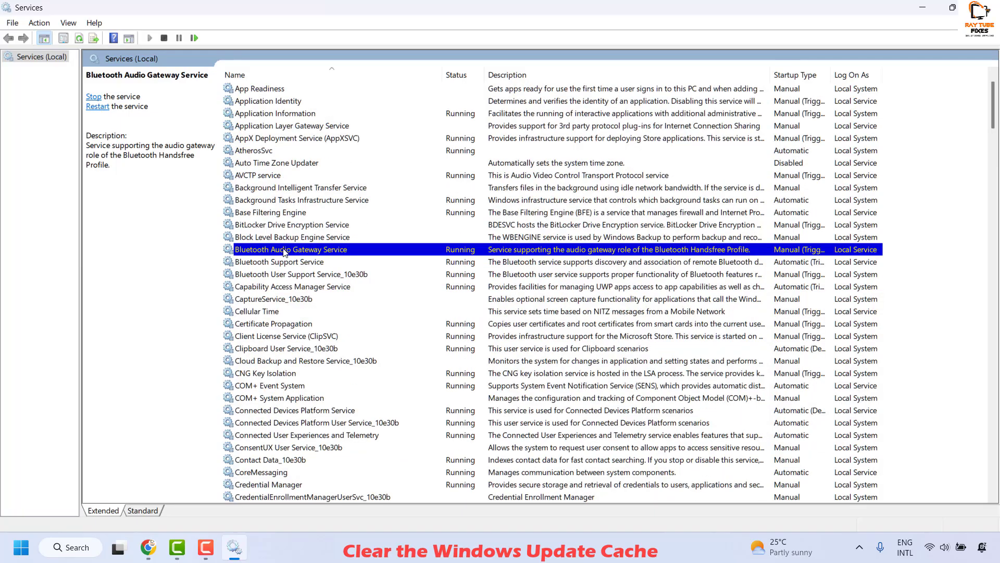
pyautogui.doubleClick(284, 250)
pyautogui.press('Escape')
pyautogui.rightClick(244, 460)
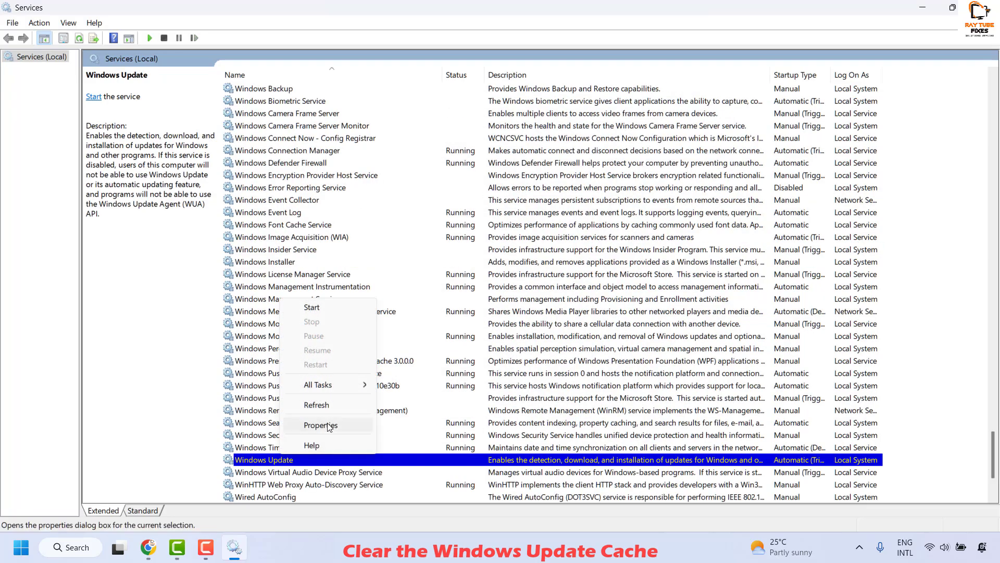
pyautogui.click(314, 425)
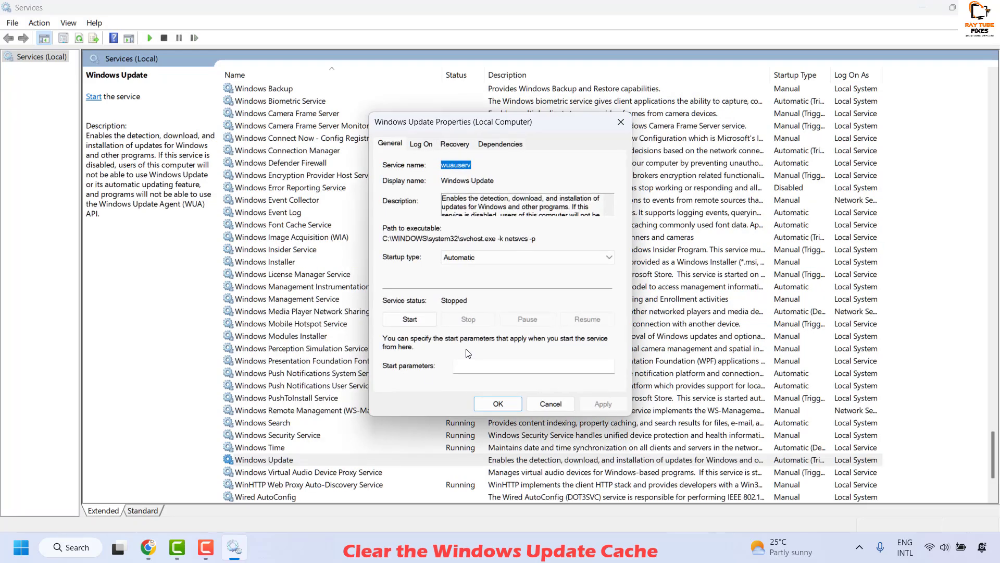
pyautogui.click(408, 315)
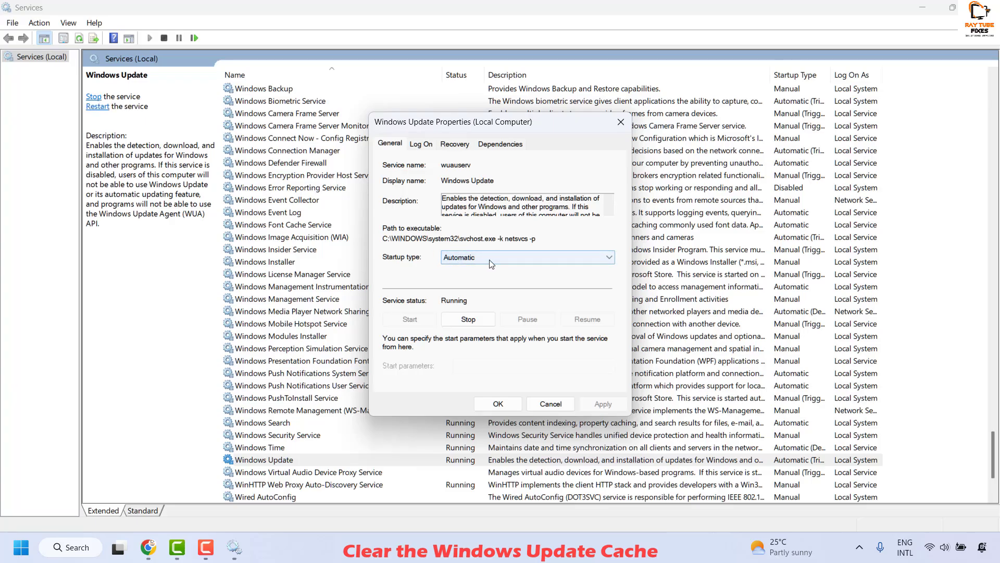
pyautogui.click(490, 258)
pyautogui.click(490, 258)
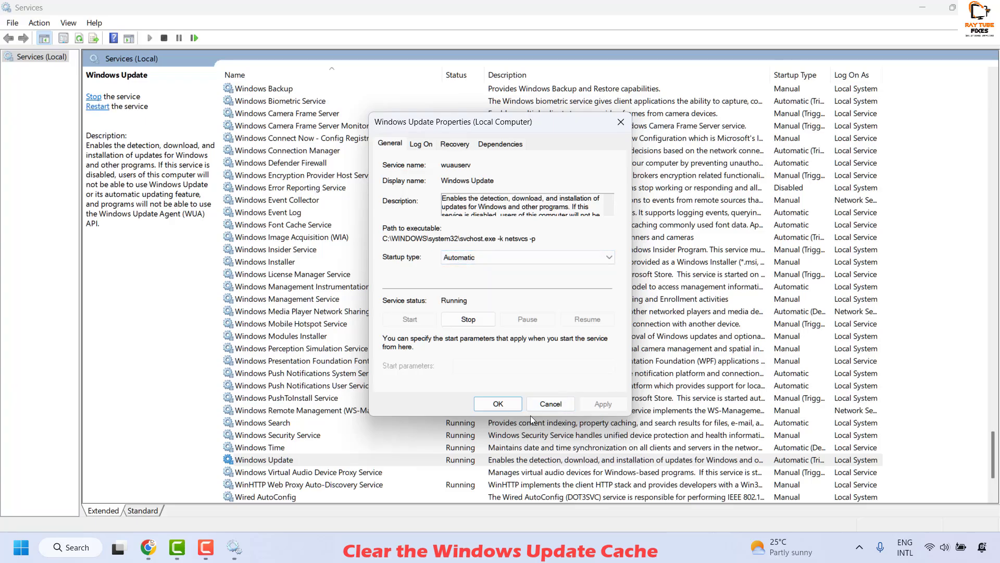
pyautogui.click(498, 403)
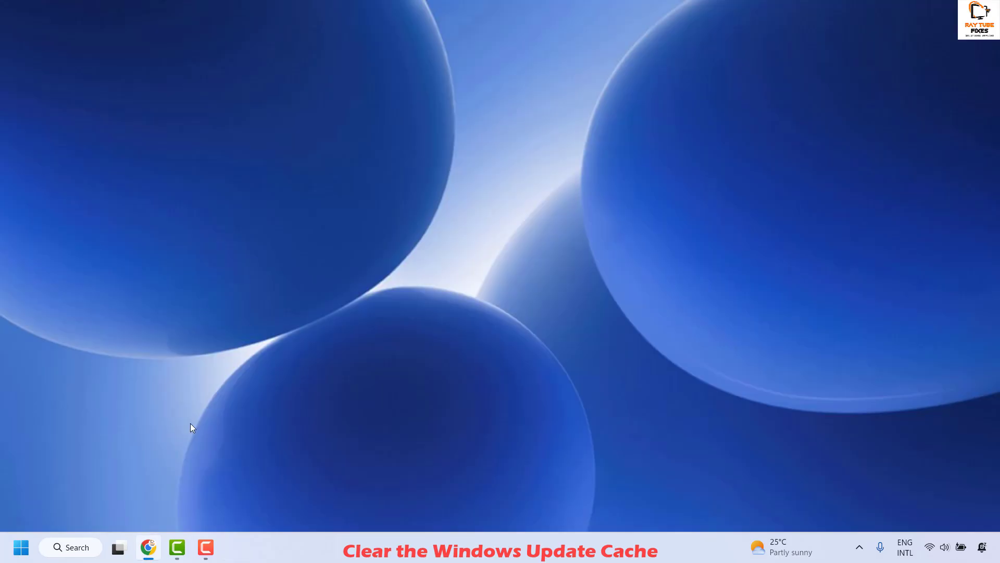
# Open Settings from the Win+X menu and start a new check for updates on Windows Update
pyautogui.rightClick(20, 556)
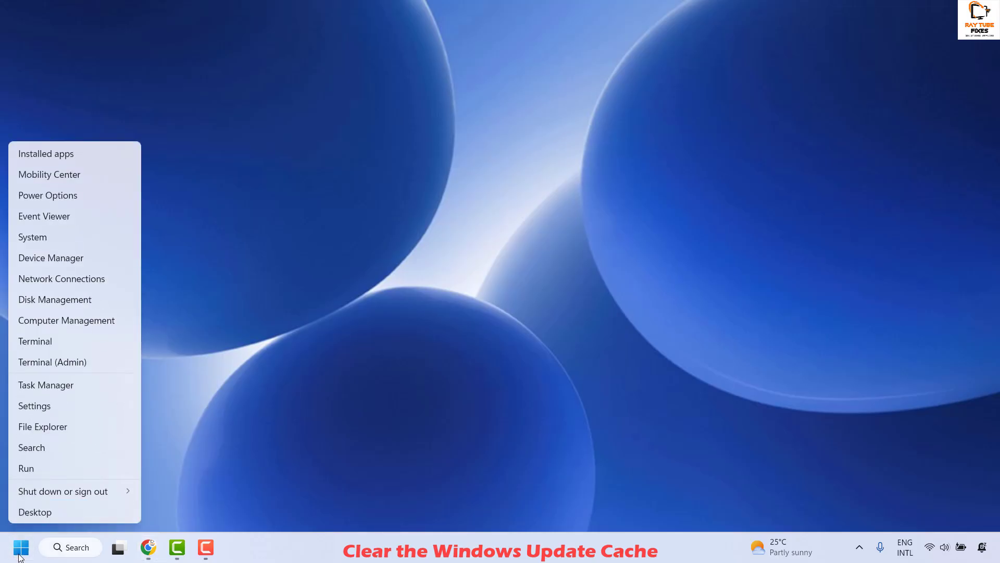
pyautogui.click(56, 405)
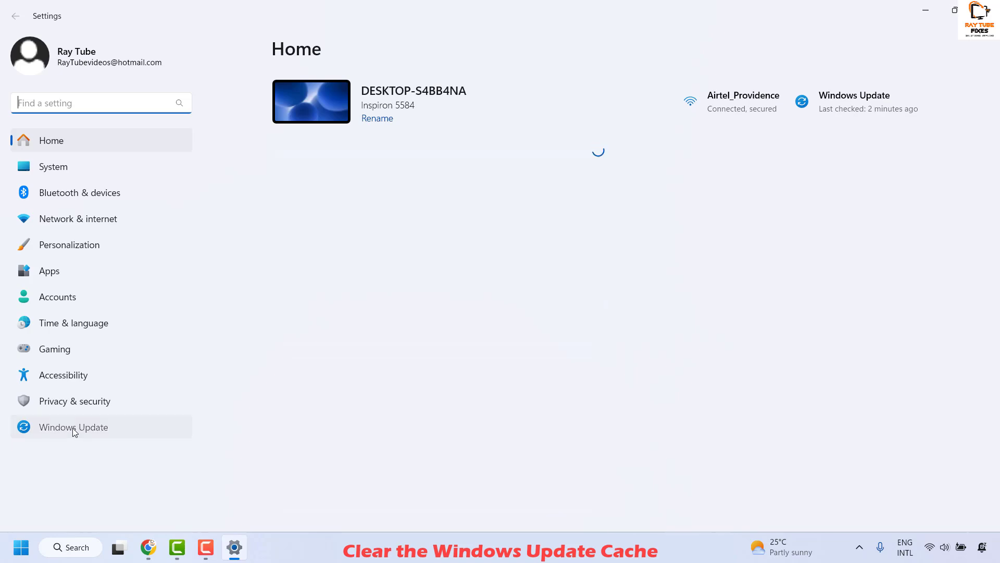
pyautogui.click(73, 427)
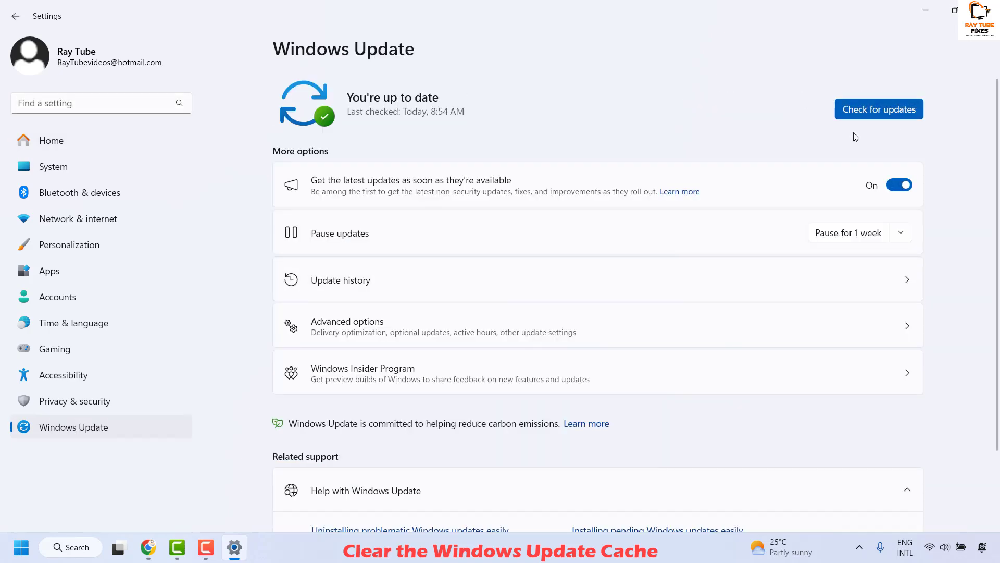
pyautogui.click(868, 110)
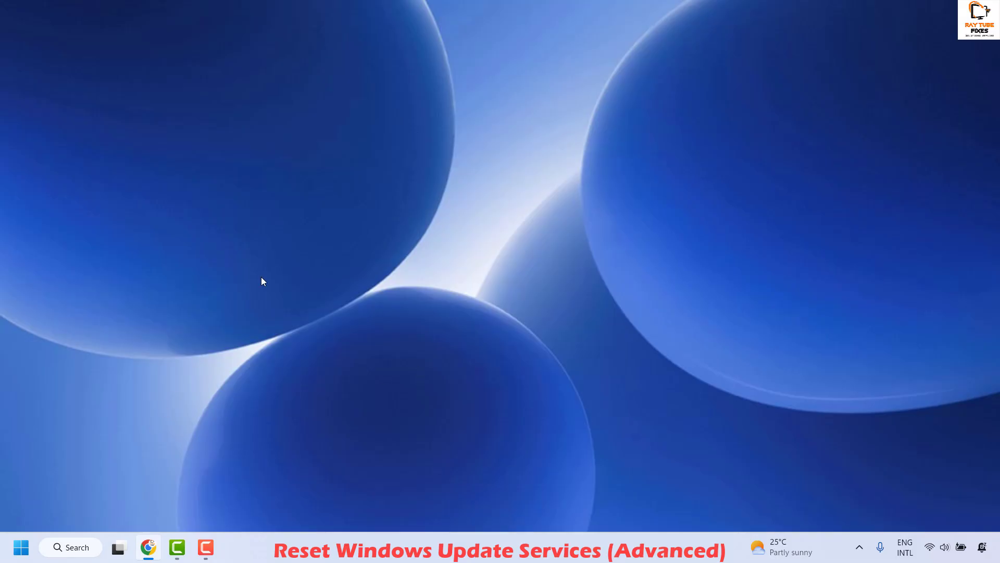
# Search for Command Prompt and run it as administrator
pyautogui.click(79, 556)
pyautogui.write('md')
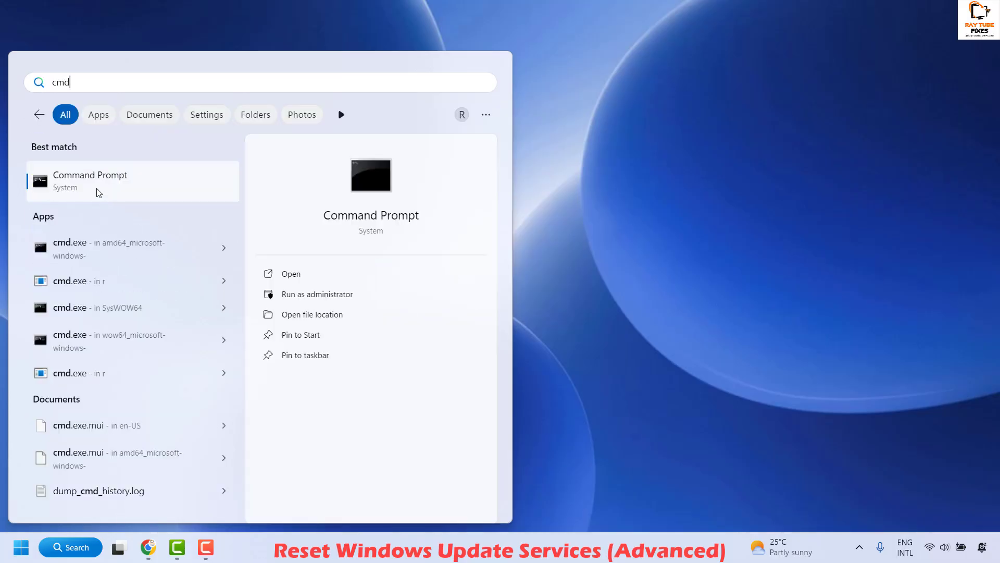
pyautogui.rightClick(99, 192)
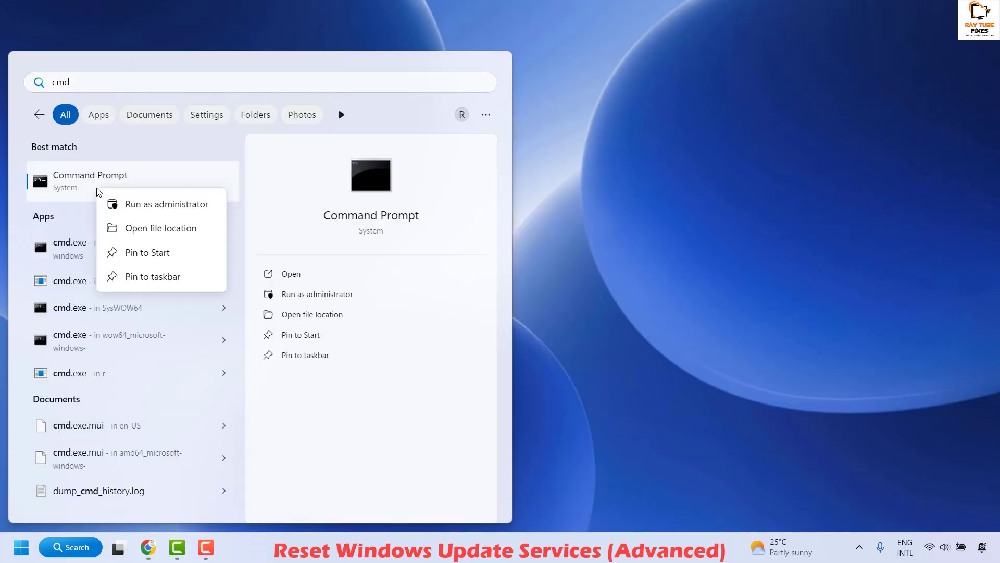
pyautogui.click(165, 205)
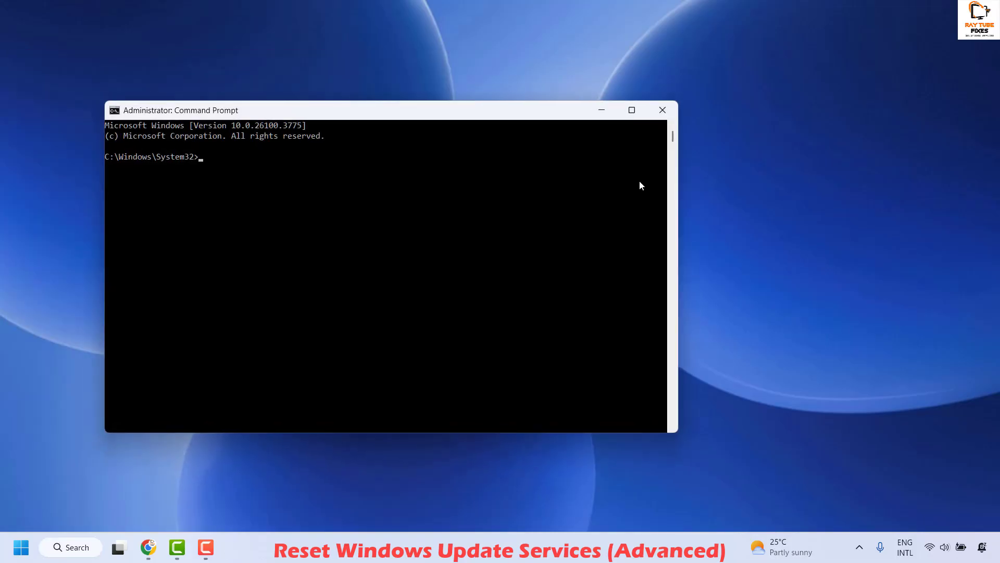
# Stop Windows Update and BITS with net stop wuauserv and net stop bits
pyautogui.moveTo(536, 110); pyautogui.dragTo(699, 114)
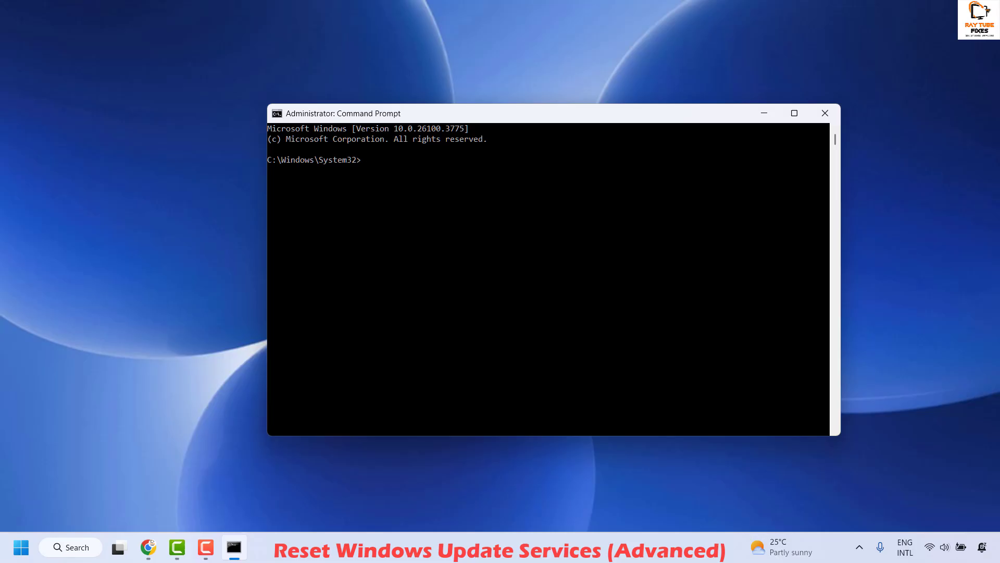
pyautogui.click(149, 547)
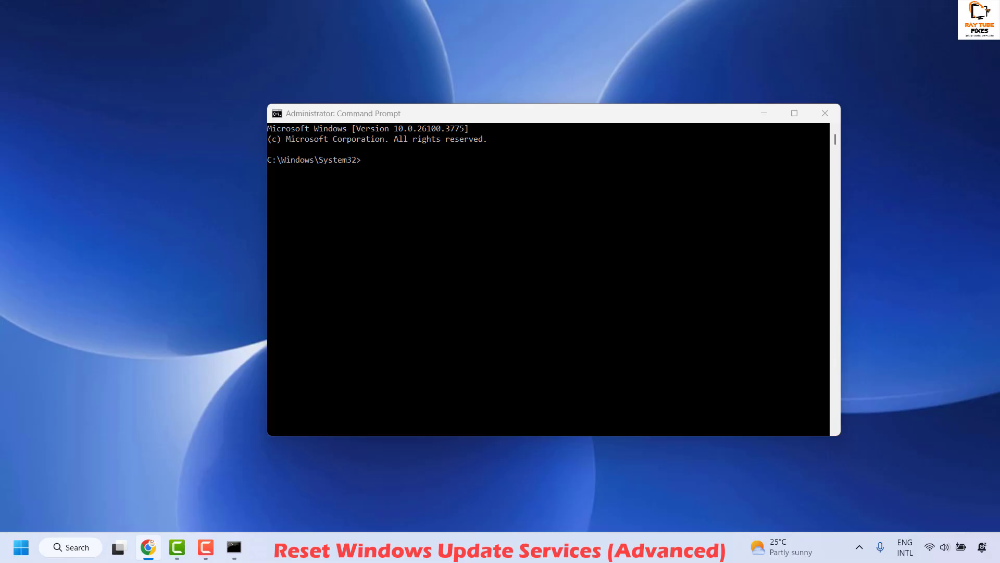
pyautogui.click(368, 163)
pyautogui.write('net stop wuauserv')
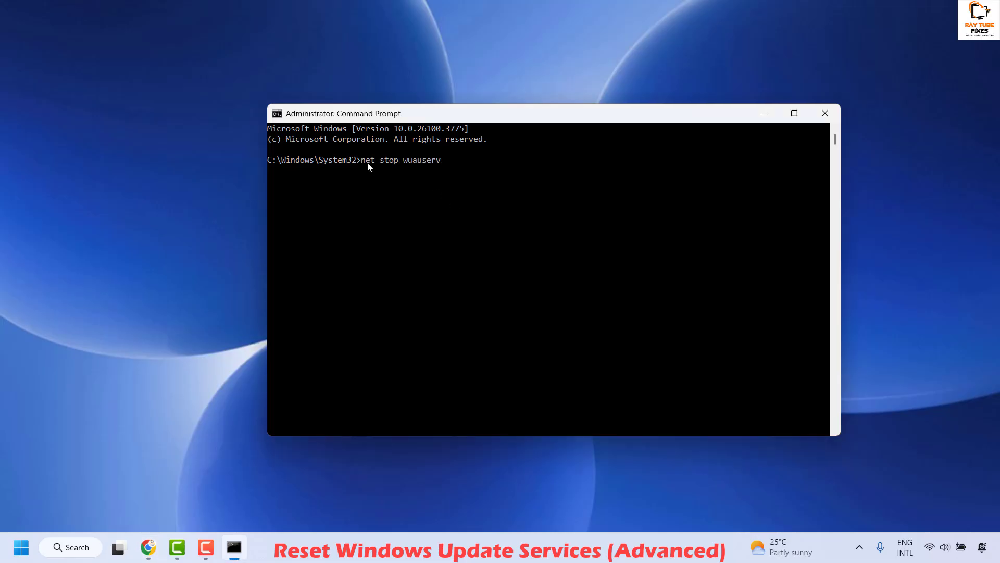
pyautogui.press('Return')
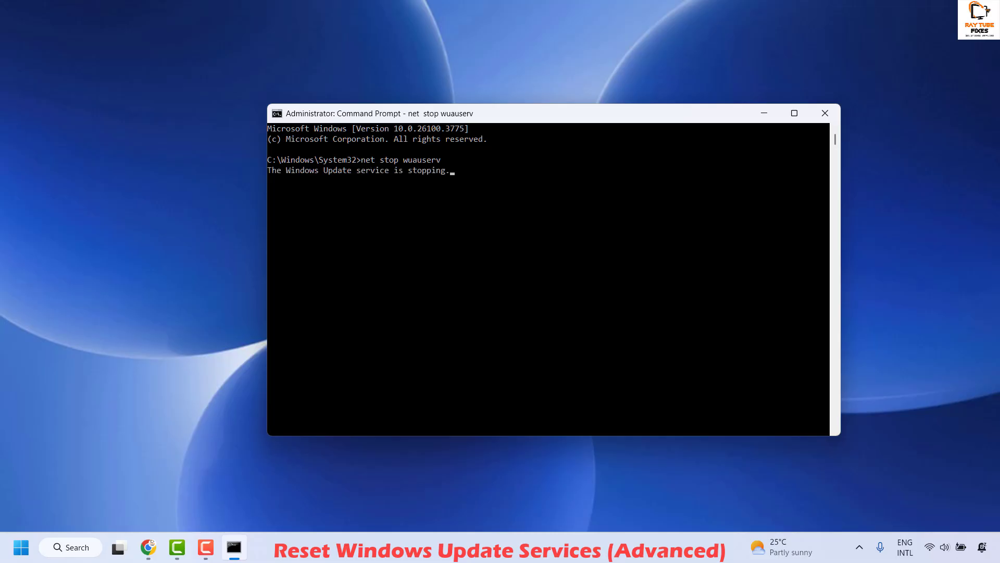
pyautogui.click(371, 209)
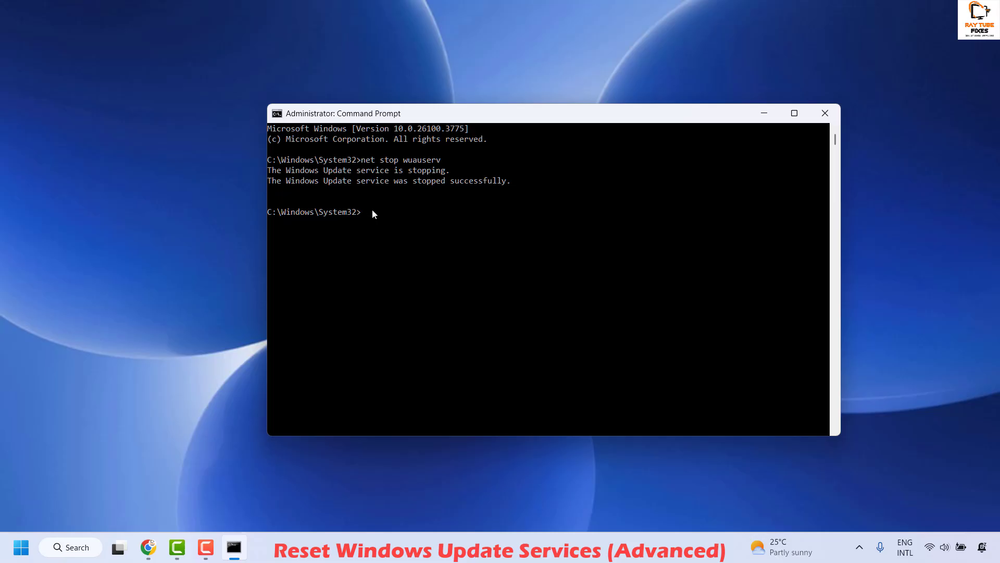
pyautogui.write('net stop bits')
pyautogui.press('Return')
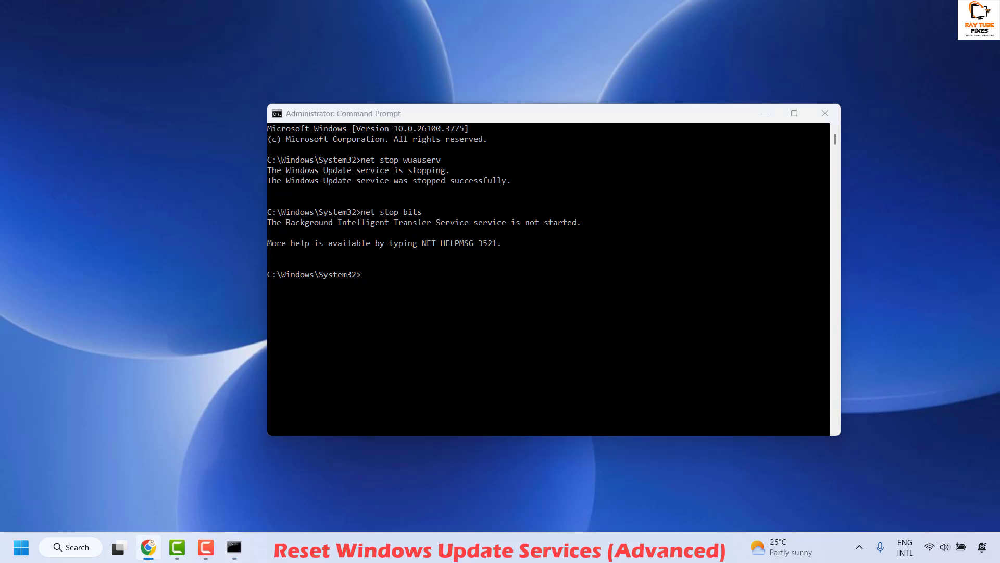
pyautogui.click(380, 271)
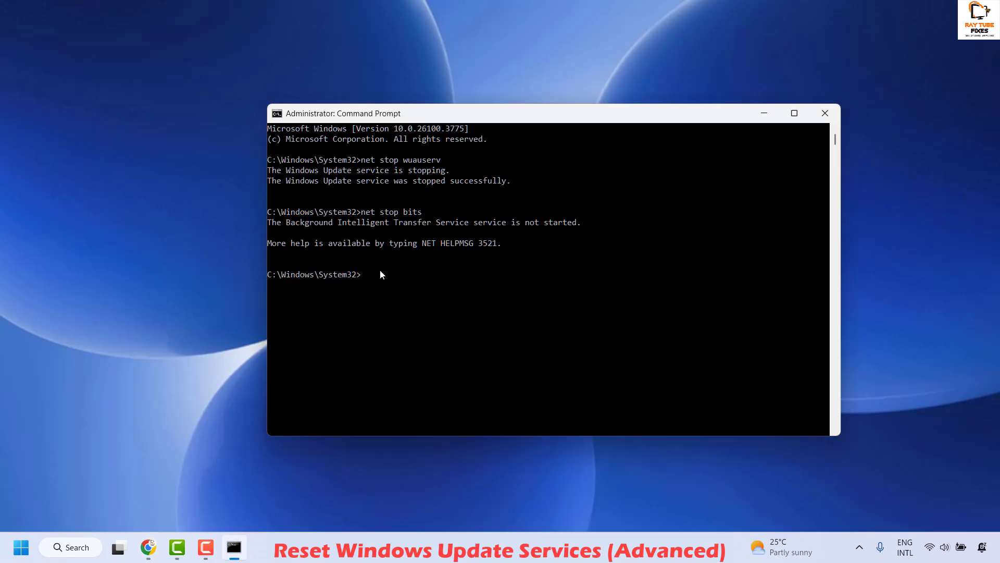
# Stop Cryptographic Services with net stop cryptsvc
pyautogui.write('net stop cryptsvc')
pyautogui.press('Return')
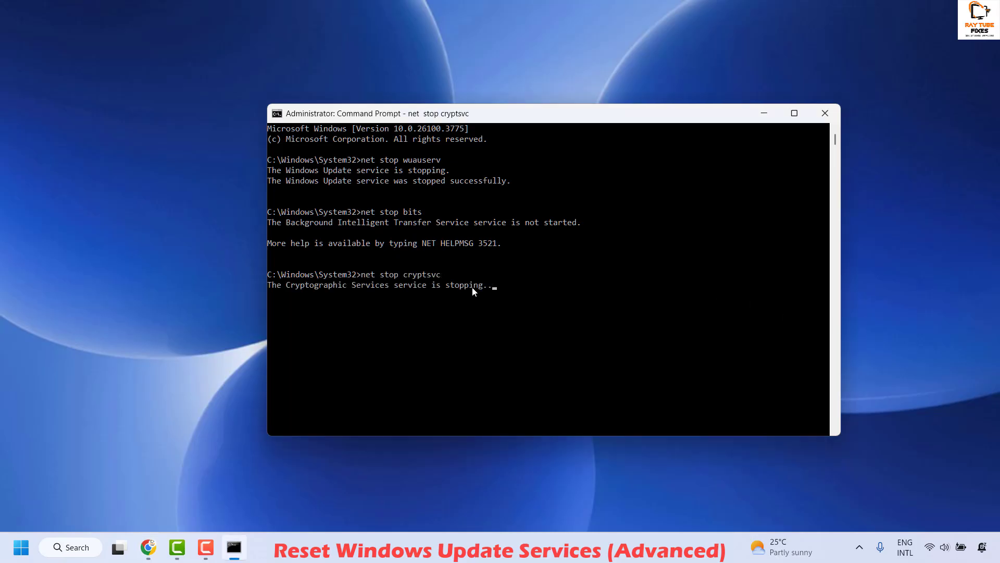
pyautogui.click(382, 336)
# Run the ren commands renaming SoftwareDistribution and catroot2 to .old, both hitting duplicate-name errors
pyautogui.write('ren C:\\Windows\\SoftwareDistribution SoftwareDistribution.old')
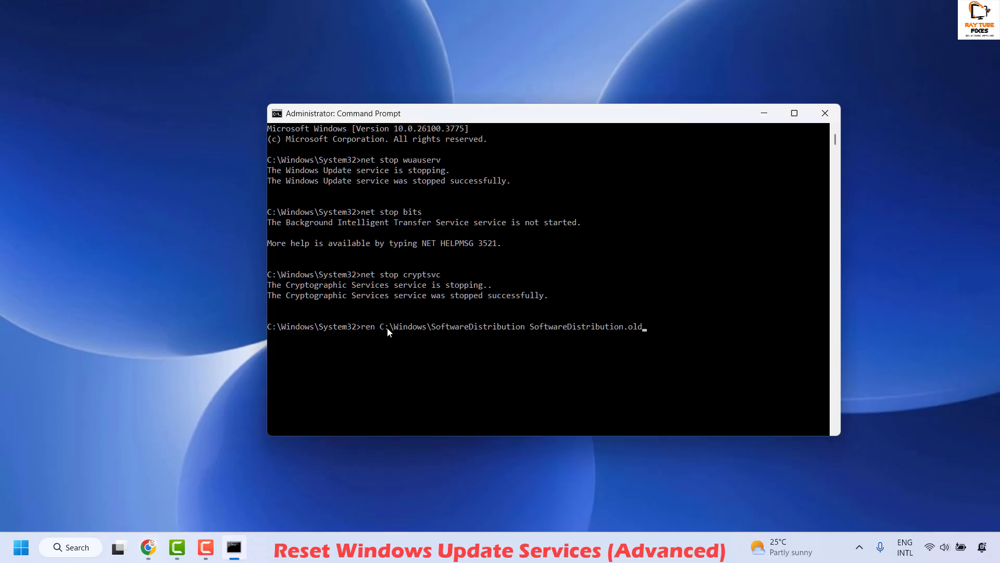
pyautogui.press('Return')
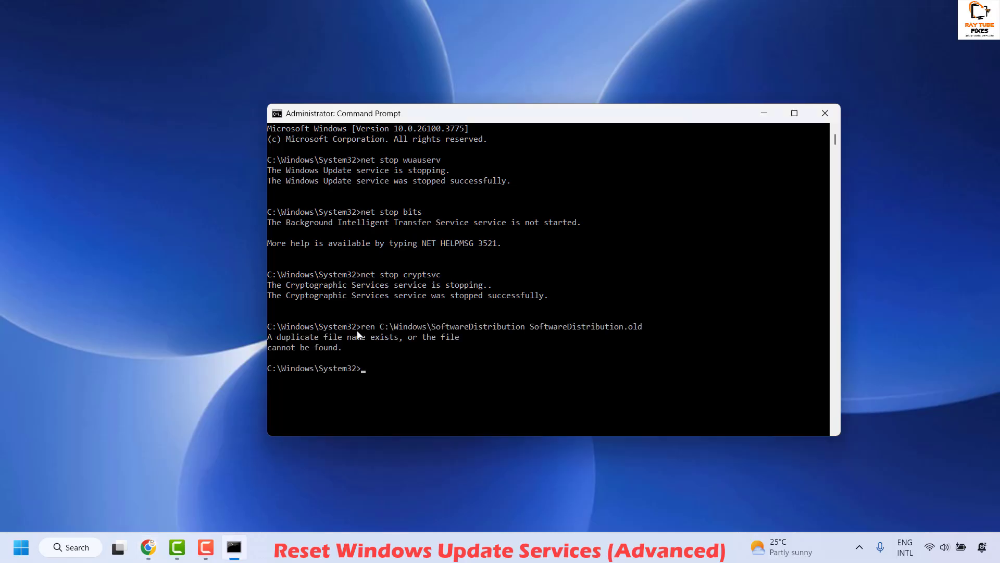
pyautogui.hotkey('alt', 'Tab')
pyautogui.click(371, 368)
pyautogui.write('ren C:\\Windows\\System32\\catroot2 catroot2.old')
pyautogui.press('Return')
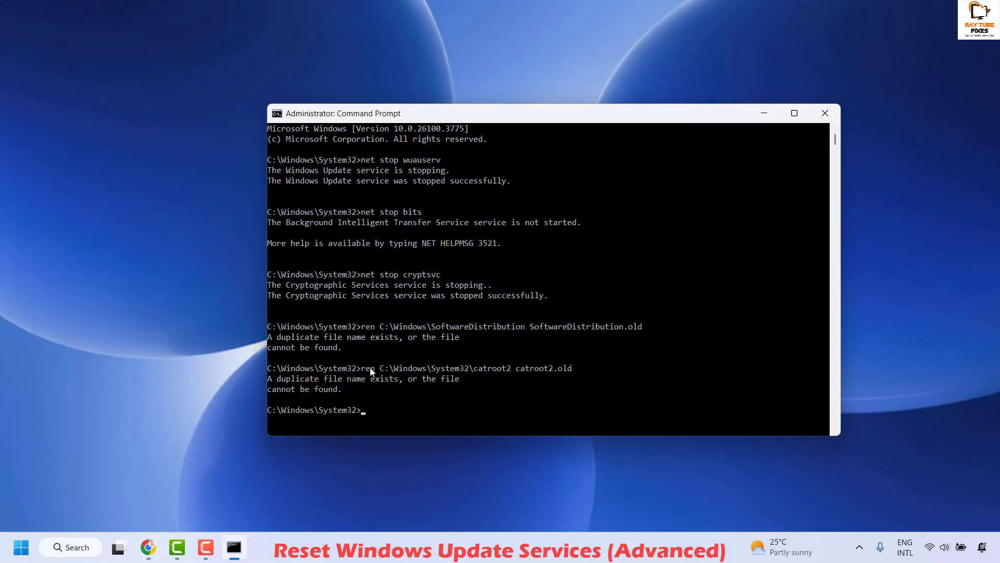
pyautogui.hotkey('alt', 'Tab')
pyautogui.scroll(-2, 496, 386)
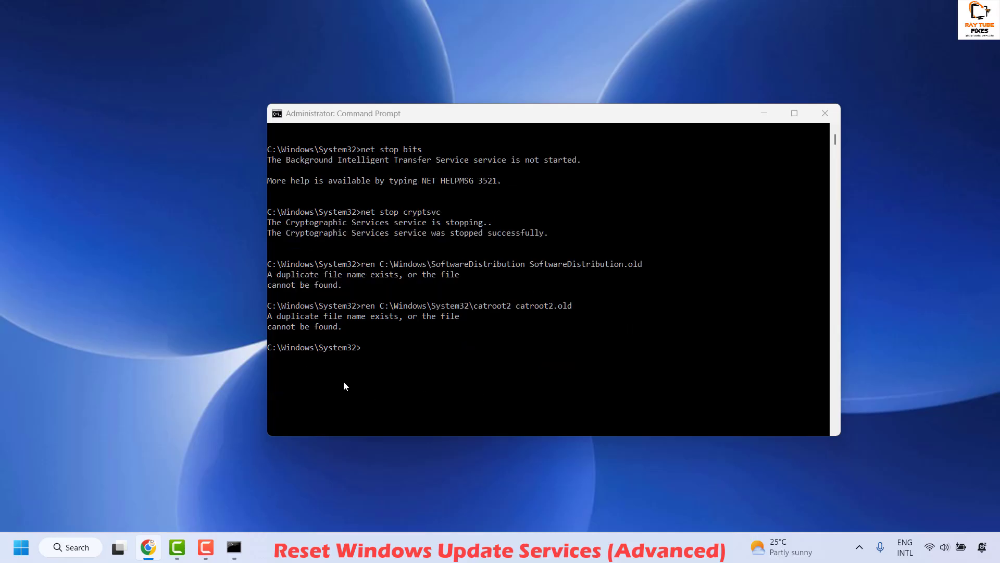
# Run net start wuauserv, net start bits and net start cryptsvc, then close Command Prompt
pyautogui.click(369, 350)
pyautogui.write('net start wuauserv')
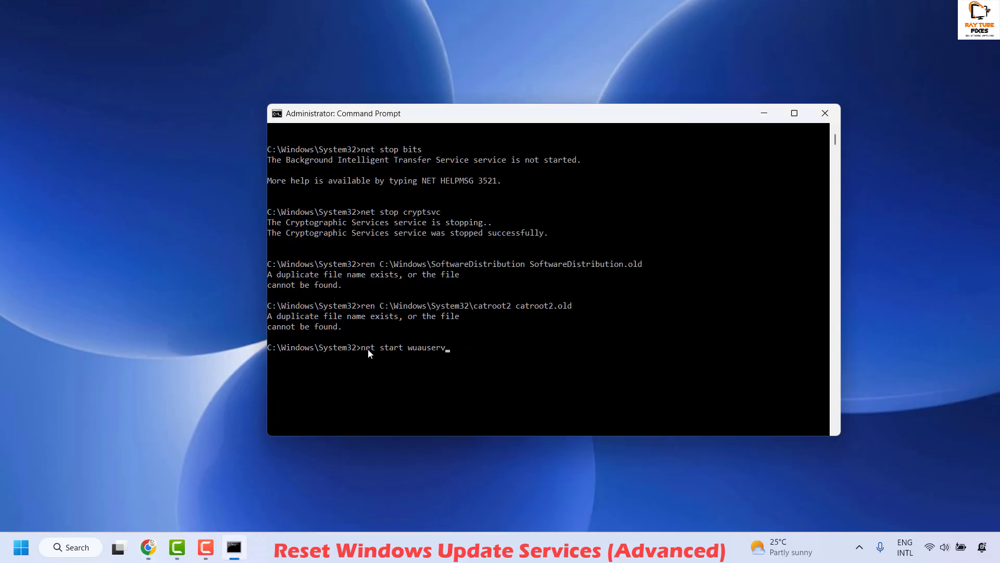
pyautogui.press('Return')
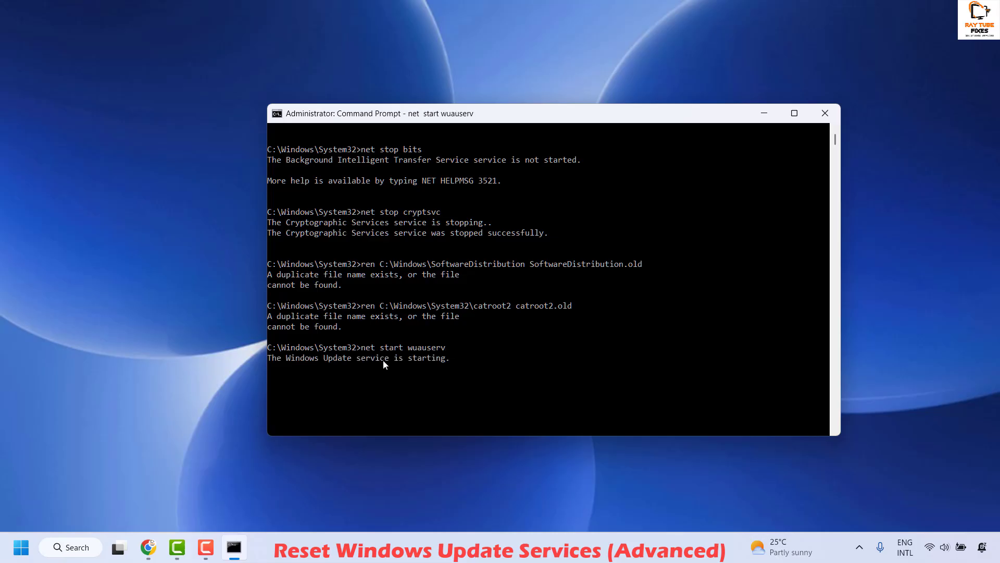
pyautogui.hotkey('alt', 'Tab')
pyautogui.hotkey('alt', 'Tab')
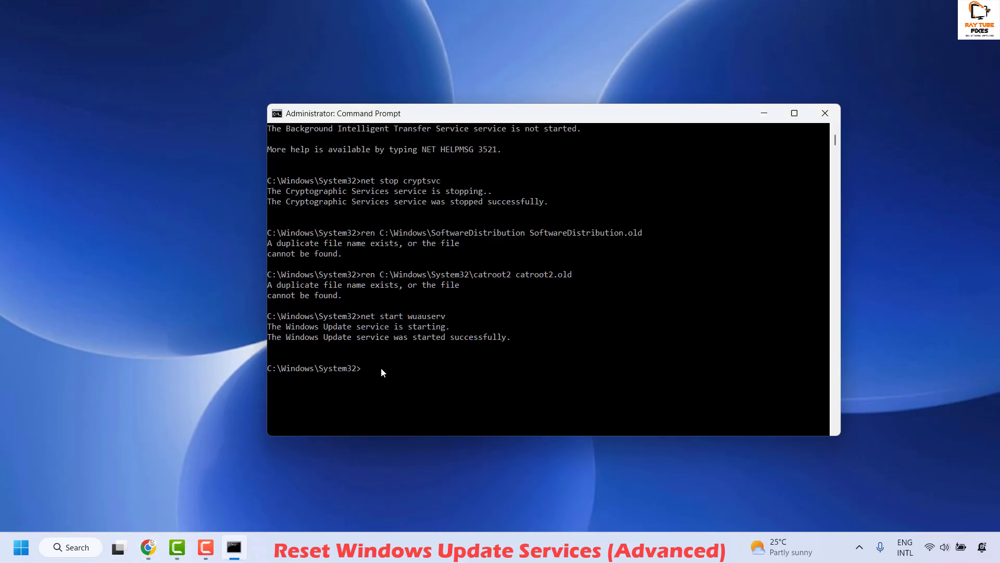
pyautogui.write('net start bits')
pyautogui.press('Return')
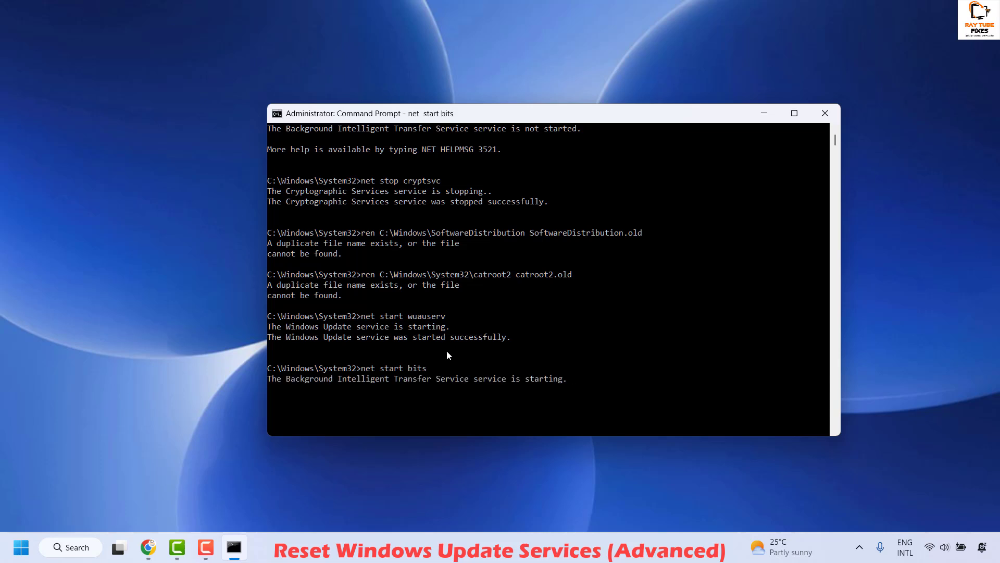
pyautogui.hotkey('alt', 'Tab')
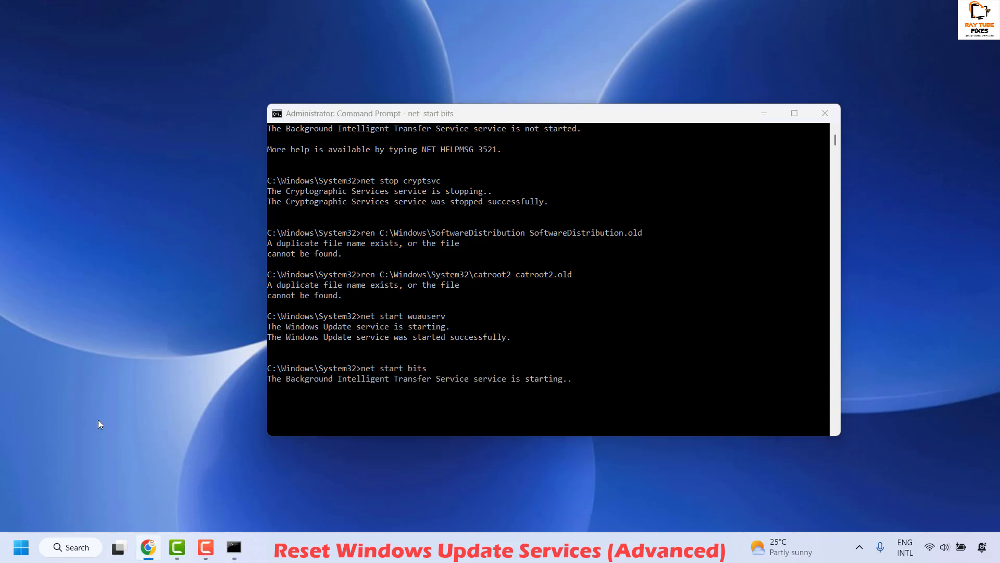
pyautogui.scroll(-2, 488, 409)
pyautogui.click(380, 369)
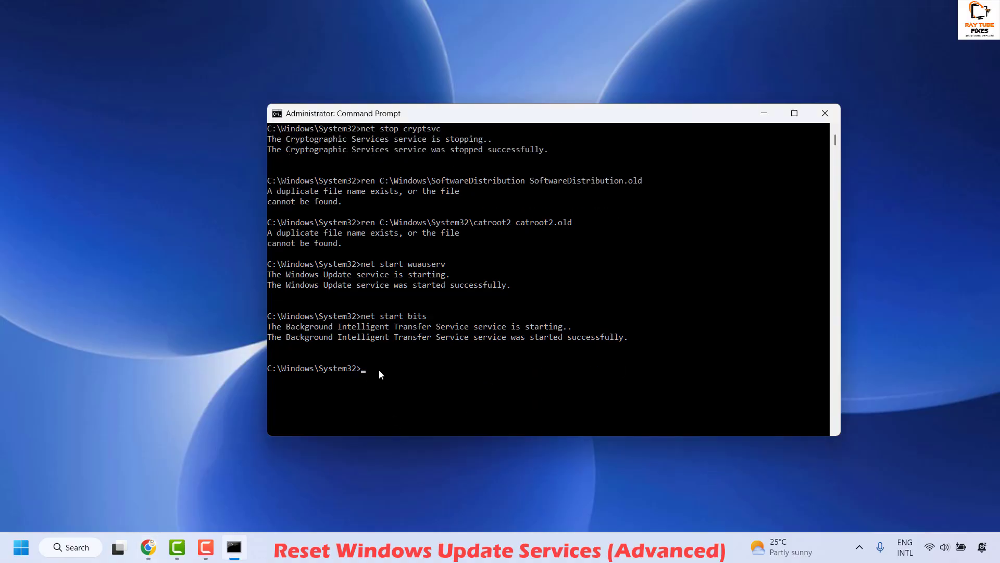
pyautogui.write('net start cryptsvc')
pyautogui.press('Return')
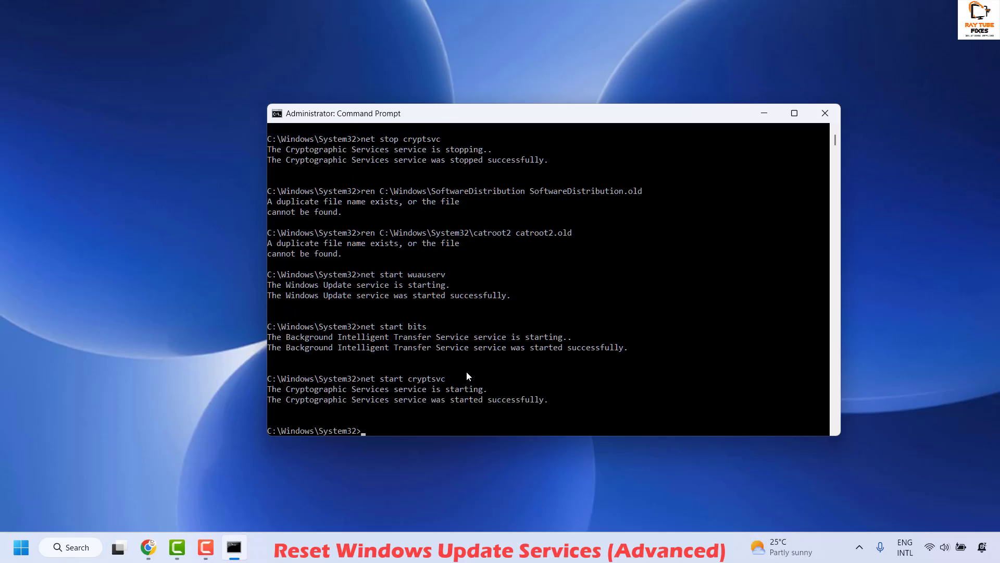
pyautogui.click(824, 114)
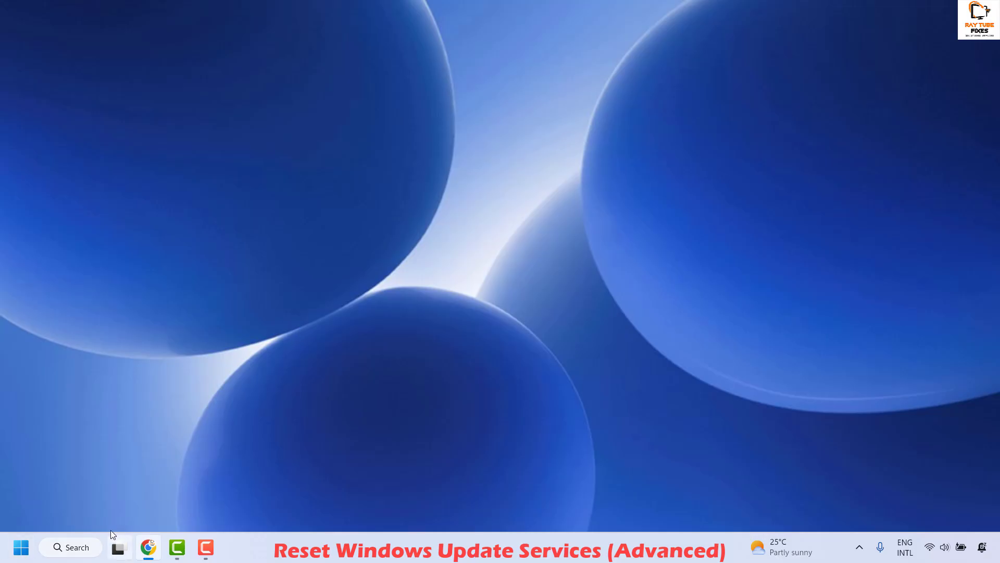
# Reach Settings via the Start context menu, go to Windows Update and start a fresh update check
pyautogui.rightClick(21, 547)
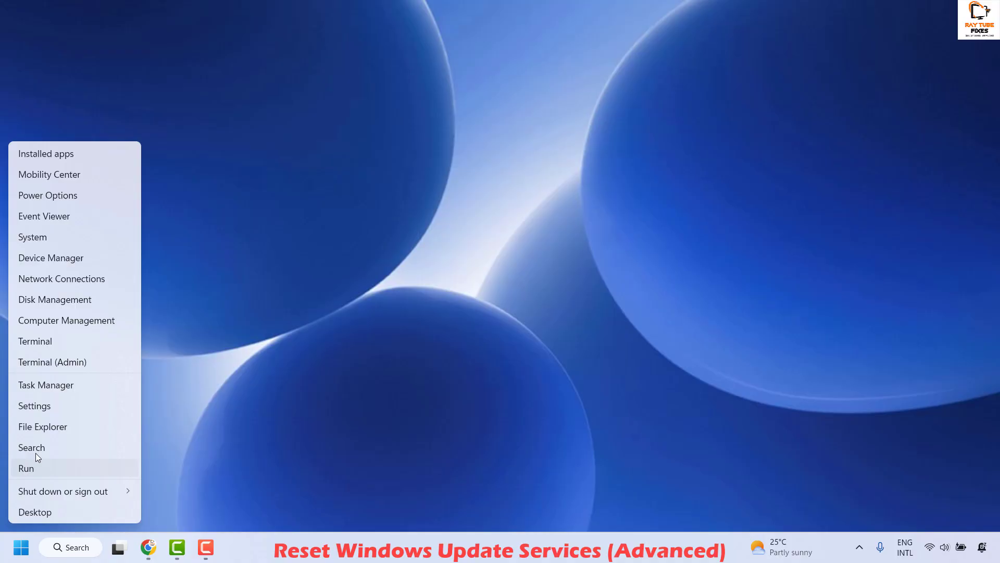
pyautogui.click(49, 407)
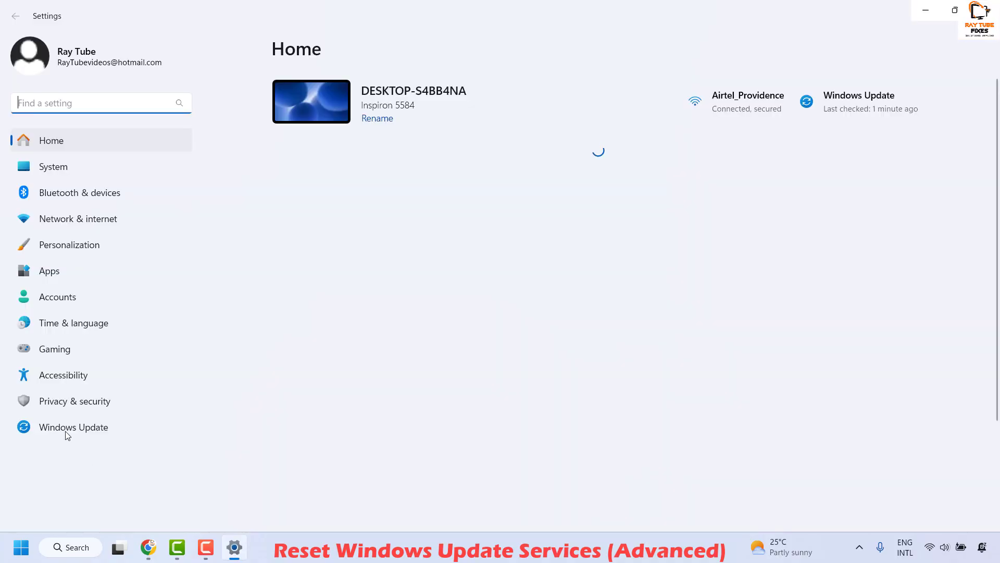
pyautogui.click(79, 429)
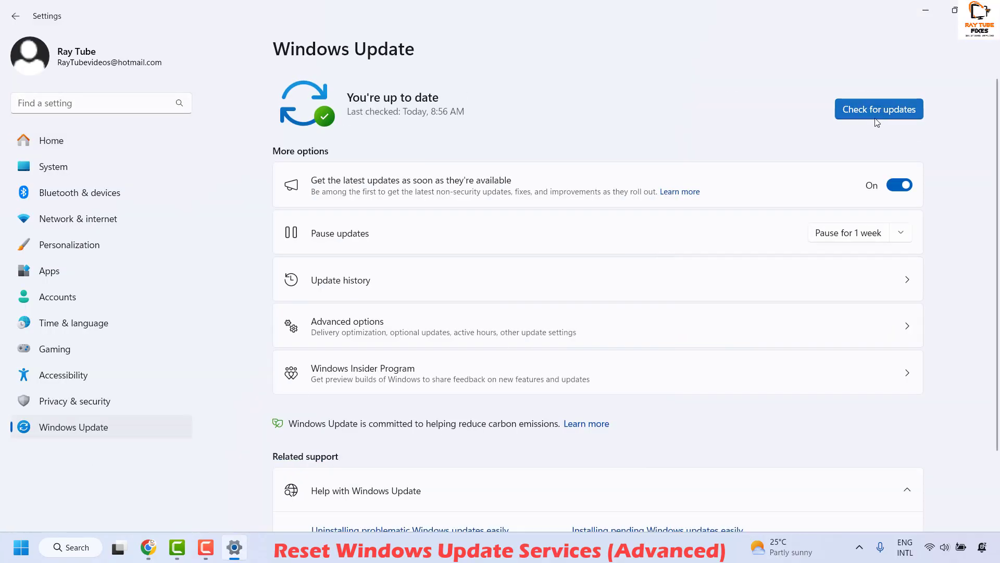
pyautogui.click(878, 117)
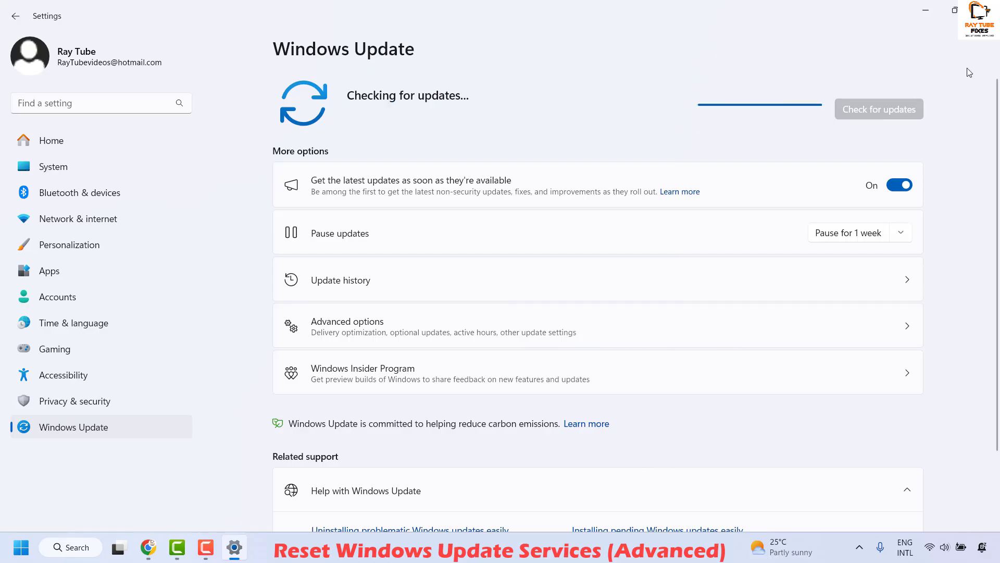